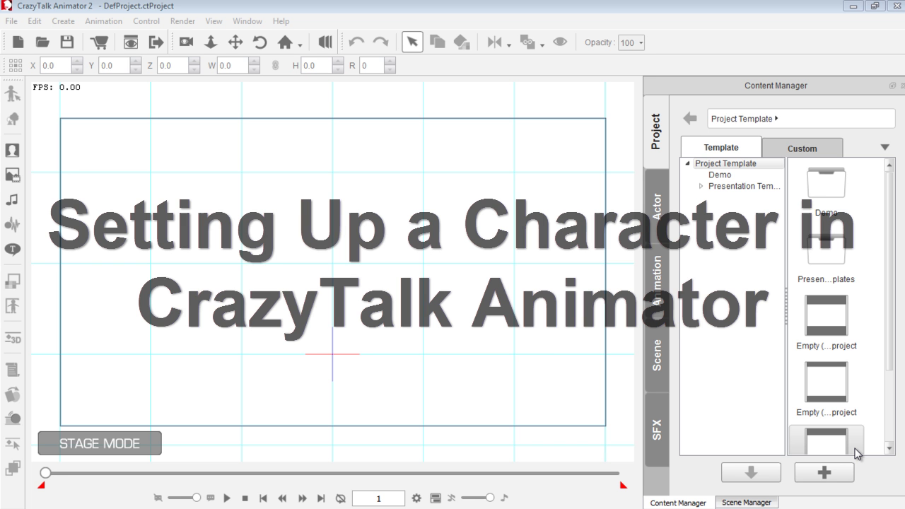
# Add the Saul character from the Actor Character templates to the stage.
pyautogui.click(658, 205)
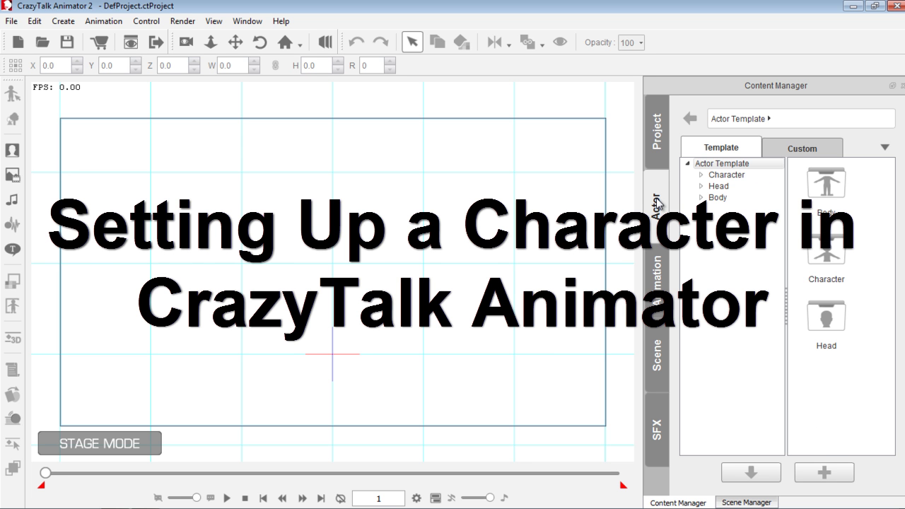
pyautogui.doubleClick(839, 193)
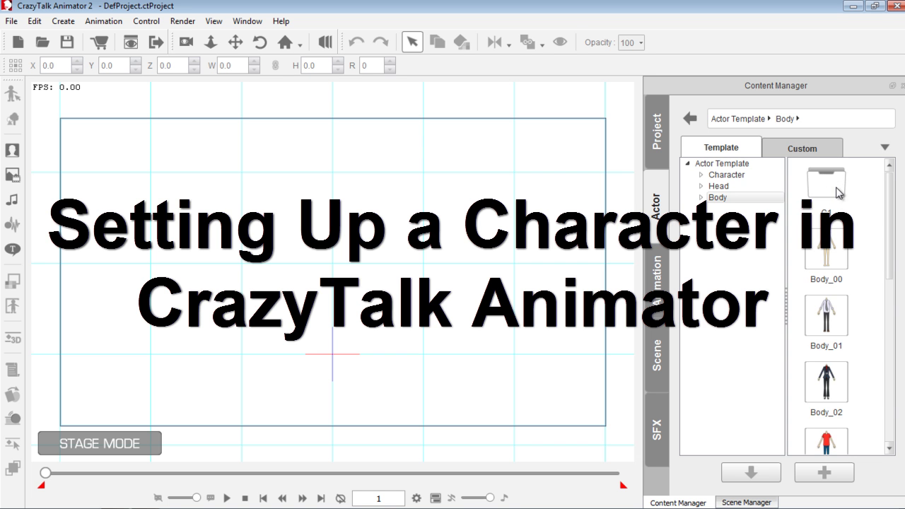
pyautogui.click(726, 175)
pyautogui.moveTo(891, 229); pyautogui.dragTo(891, 393)
pyautogui.doubleClick(833, 340)
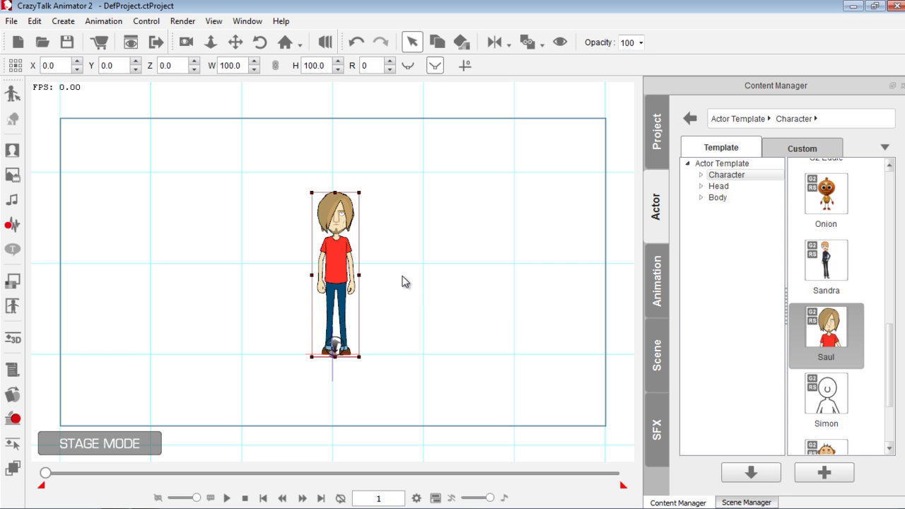
pyautogui.moveTo(464, 297); pyautogui.dragTo(420, 111)
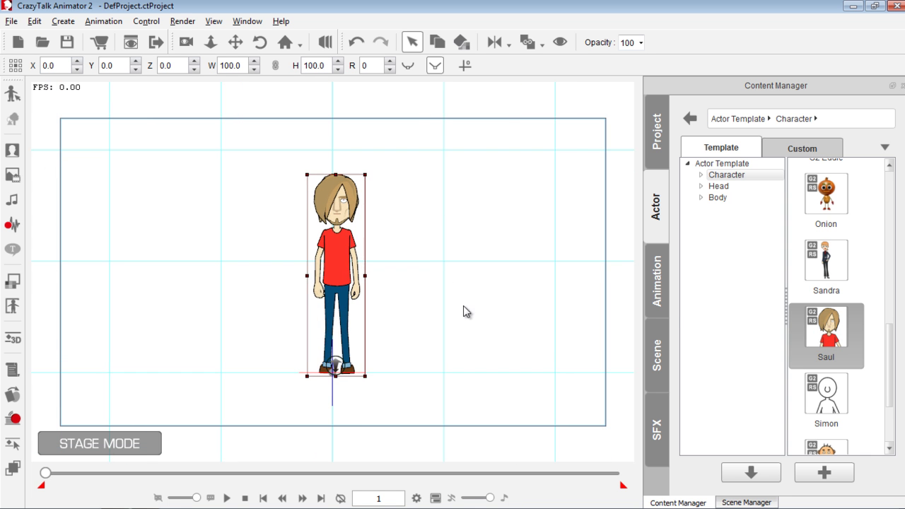
pyautogui.moveTo(467, 319); pyautogui.dragTo(428, 161)
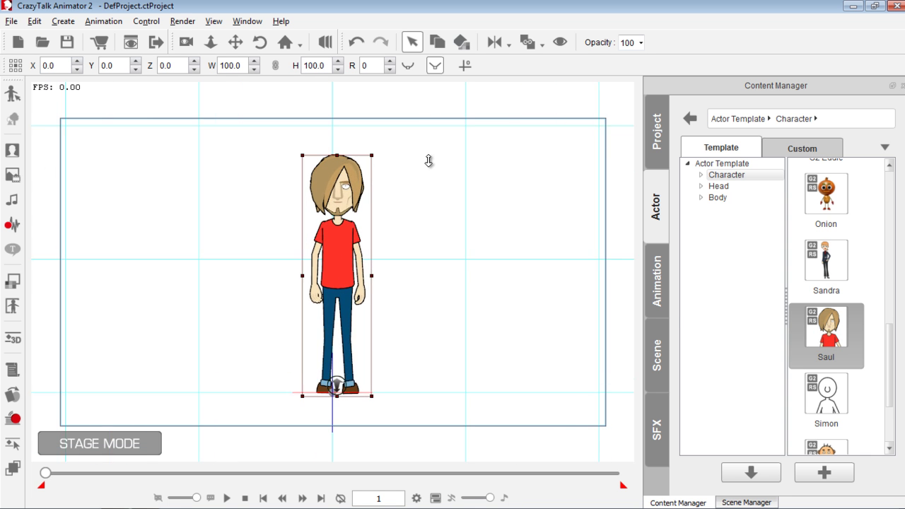
# Open the character in Composer mode and replace his hair with Hair 22 from the G2 Head Composer hair templates.
pyautogui.click(11, 92)
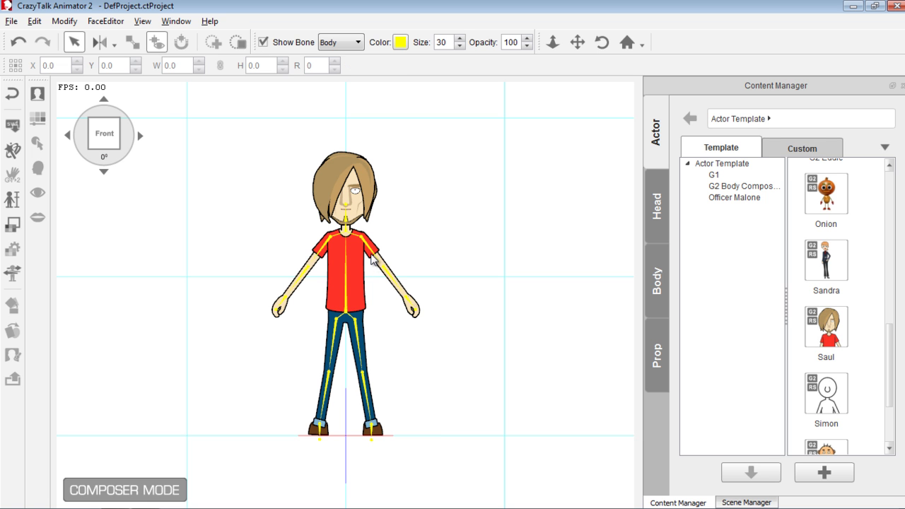
pyautogui.click(656, 213)
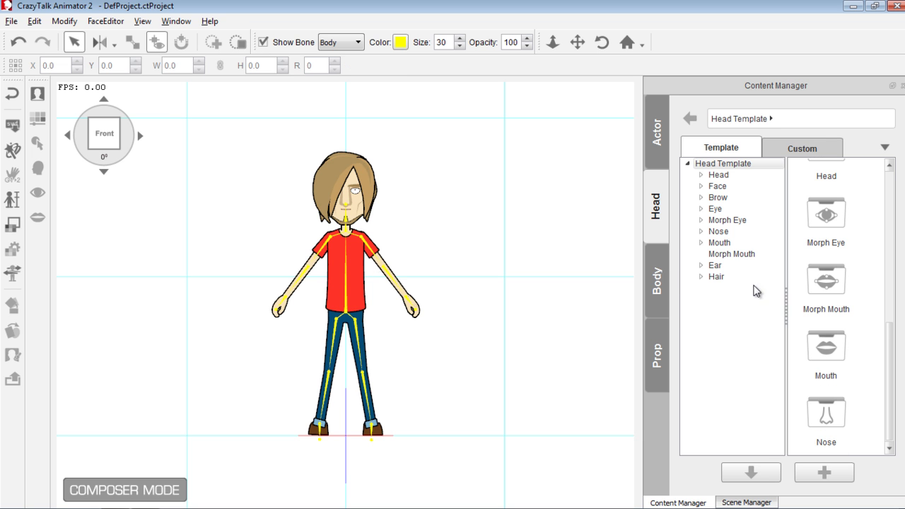
pyautogui.click(721, 279)
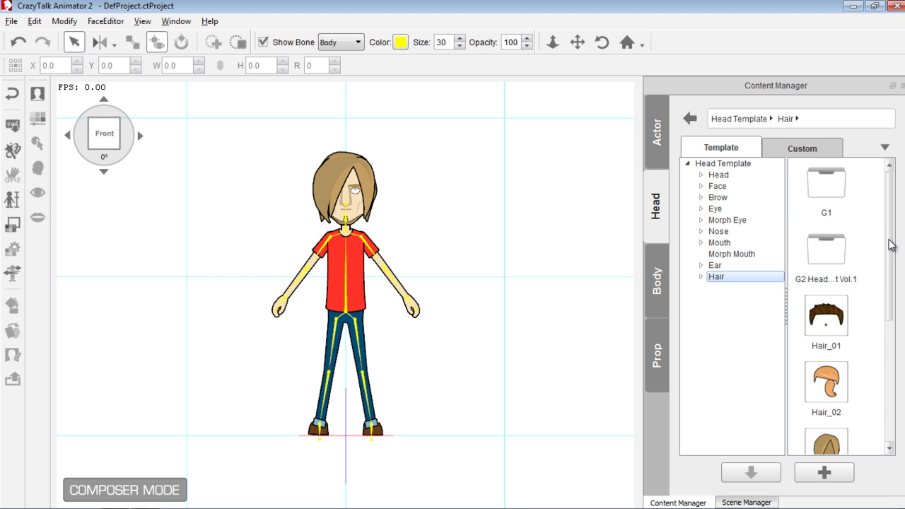
pyautogui.doubleClick(844, 249)
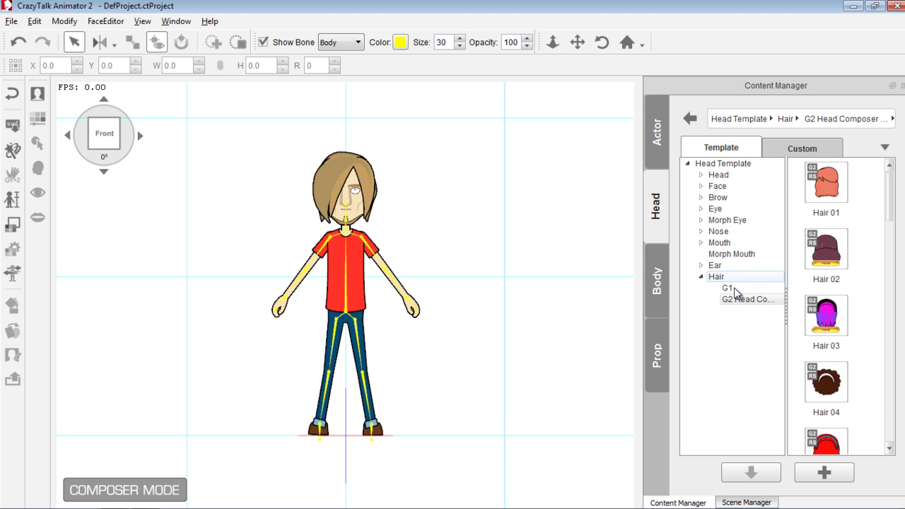
pyautogui.moveTo(891, 200); pyautogui.dragTo(901, 424)
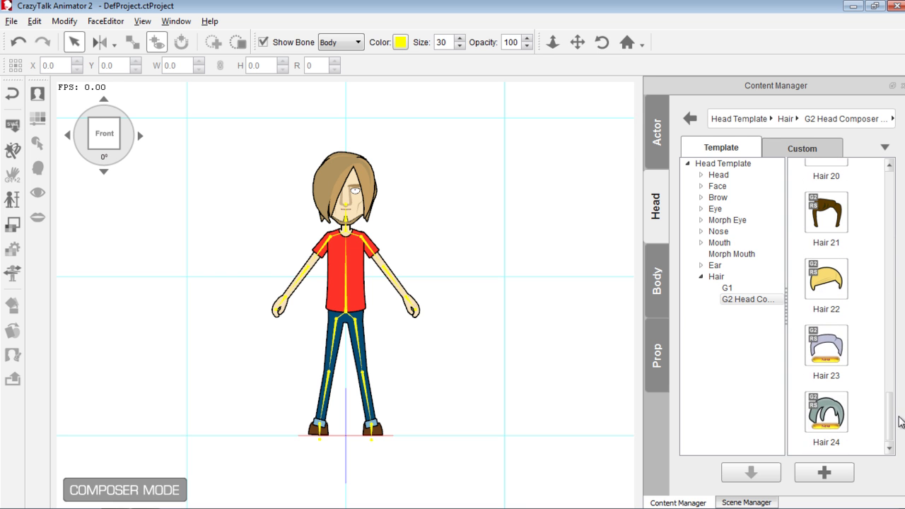
pyautogui.doubleClick(831, 297)
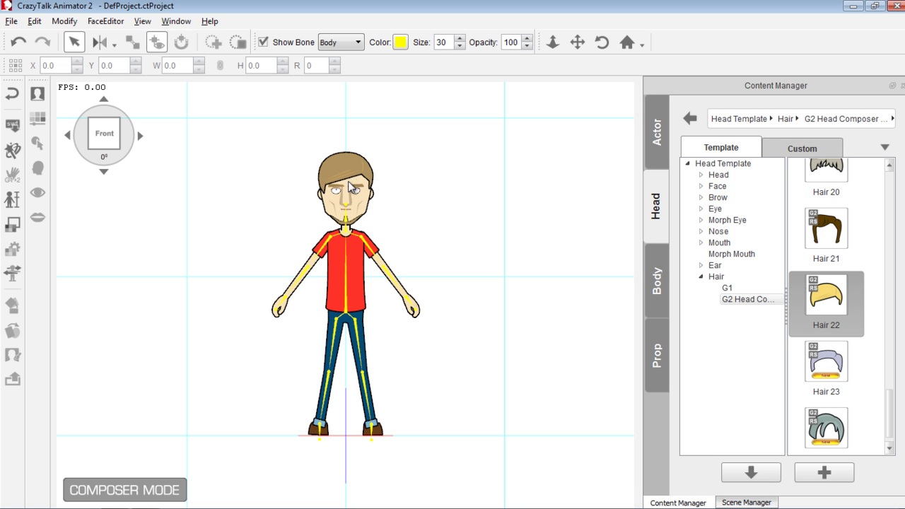
# Rotate the character to the 90° Right view and bring his ear forward in front of the hair.
pyautogui.click(361, 270)
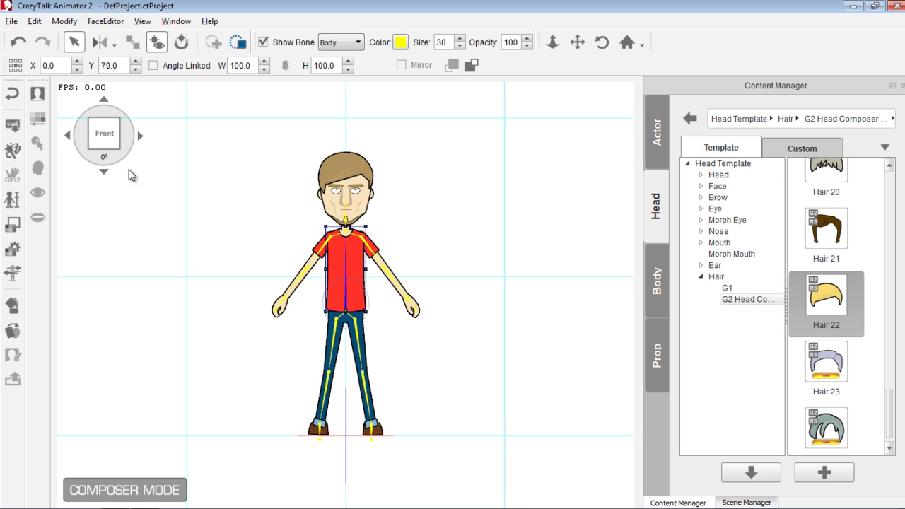
pyautogui.click(140, 142)
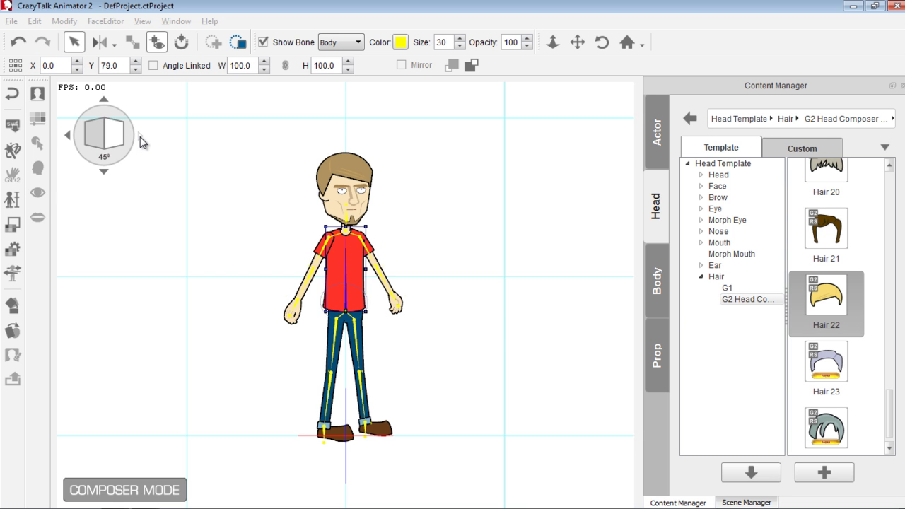
pyautogui.click(140, 142)
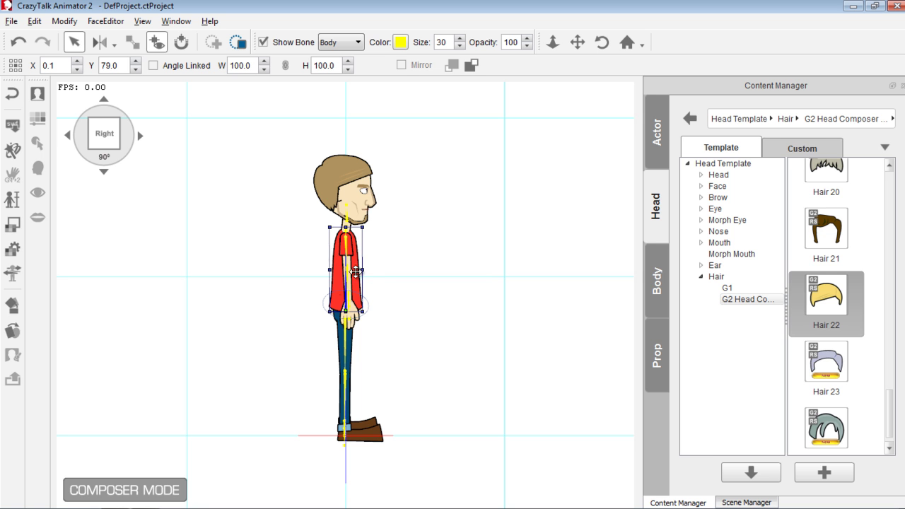
pyautogui.click(340, 205)
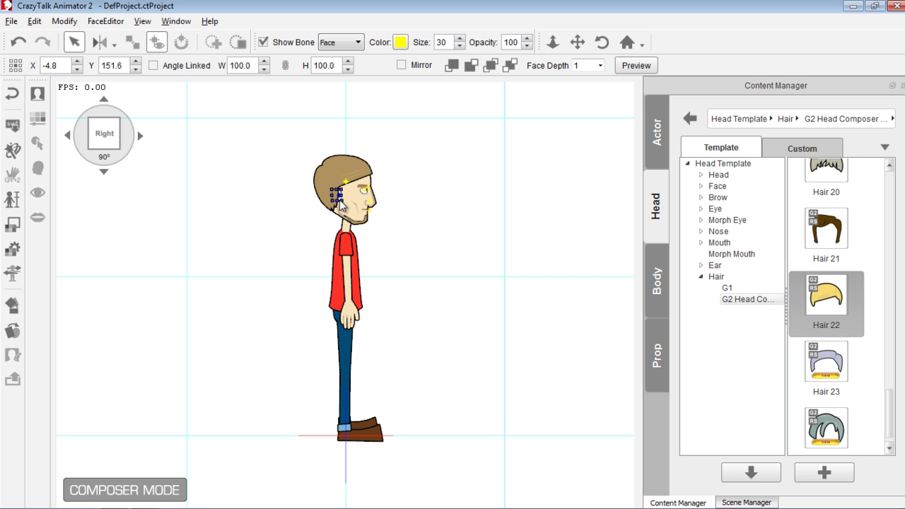
pyautogui.click(453, 67)
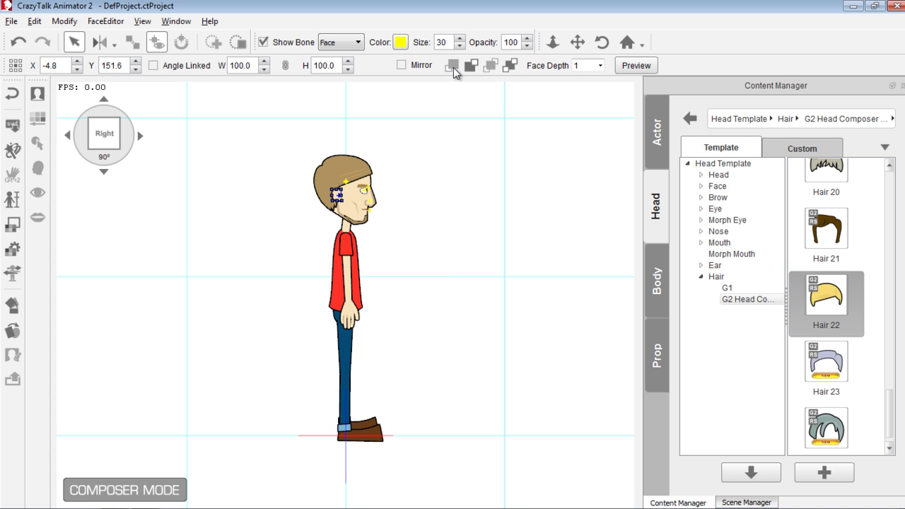
pyautogui.click(437, 263)
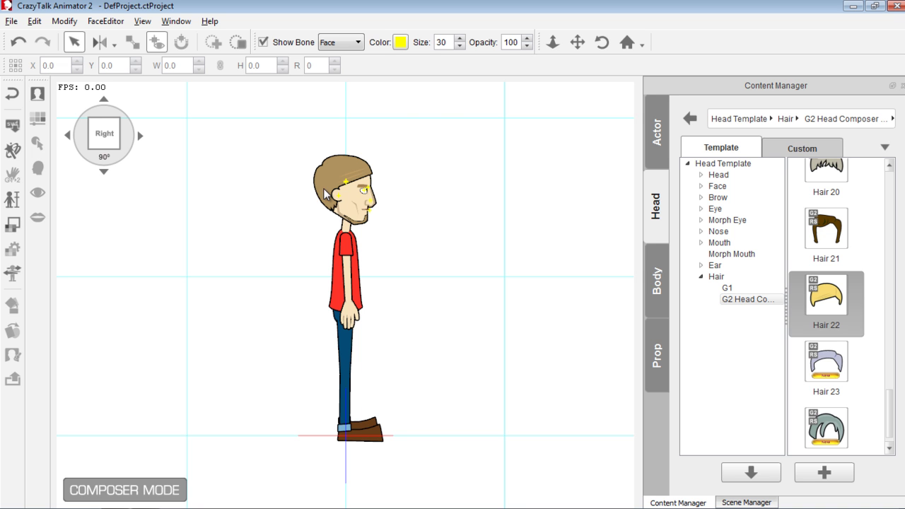
# Return to Stage mode and turn the character to his right-facing side profile.
pyautogui.click(11, 97)
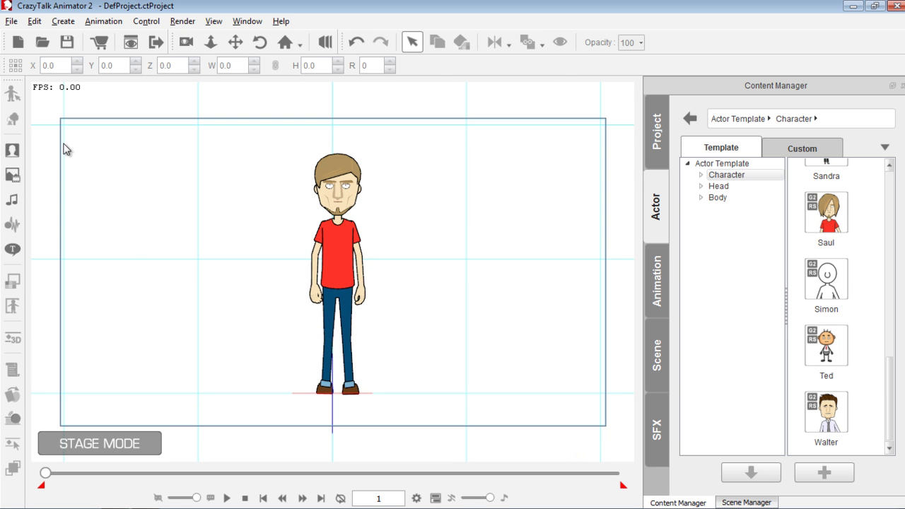
pyautogui.click(346, 246)
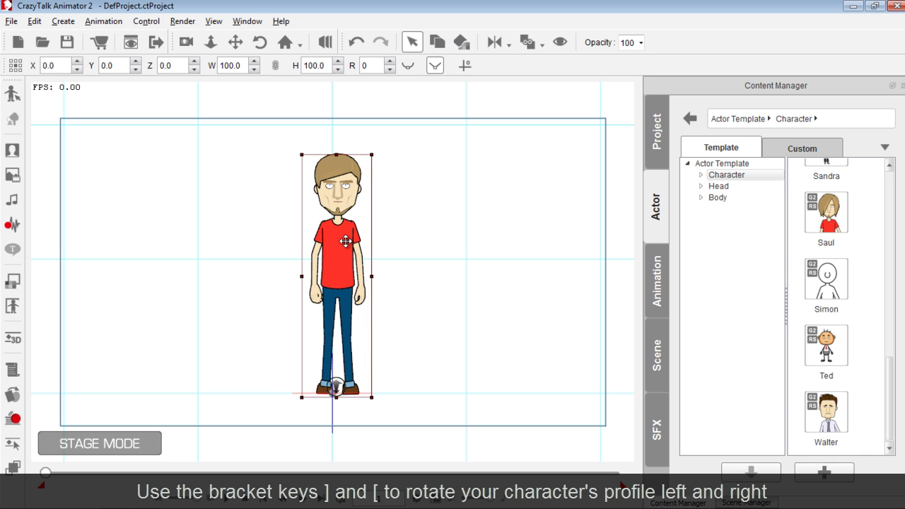
pyautogui.press(']')
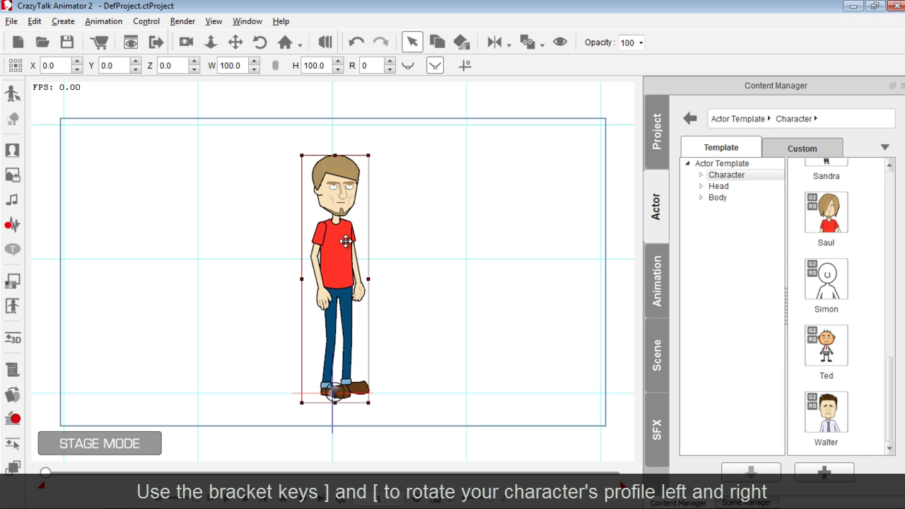
pyautogui.press(']')
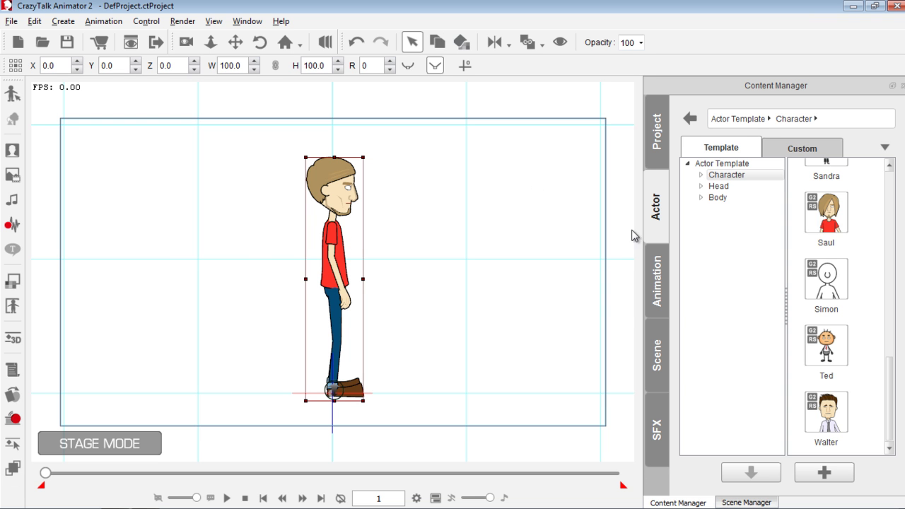
# Apply the Normal_Male motion from the 3D 02_Idle templates to the character and stop the playback.
pyautogui.click(657, 267)
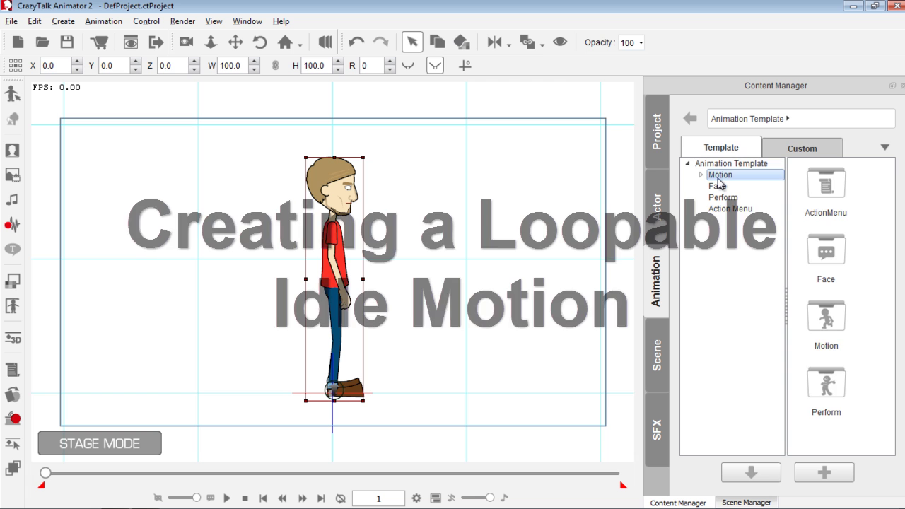
pyautogui.click(720, 175)
pyautogui.doubleClick(825, 251)
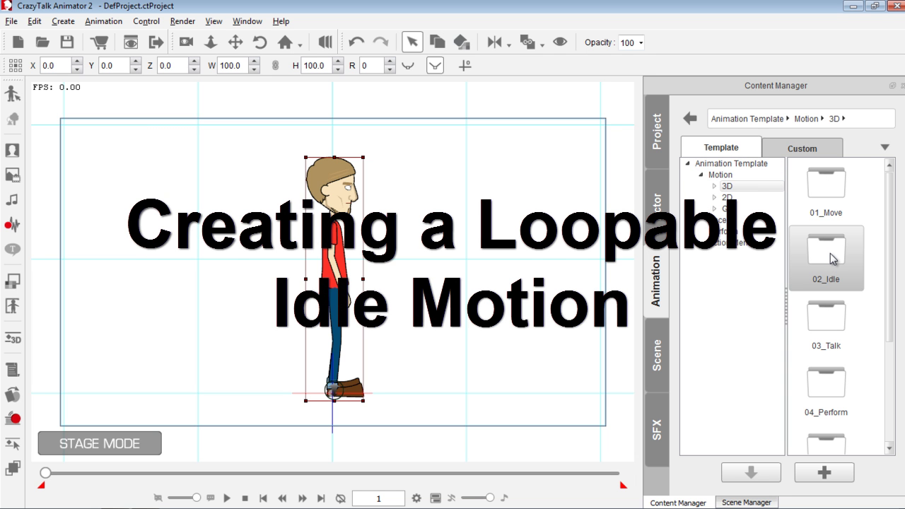
pyautogui.doubleClick(831, 259)
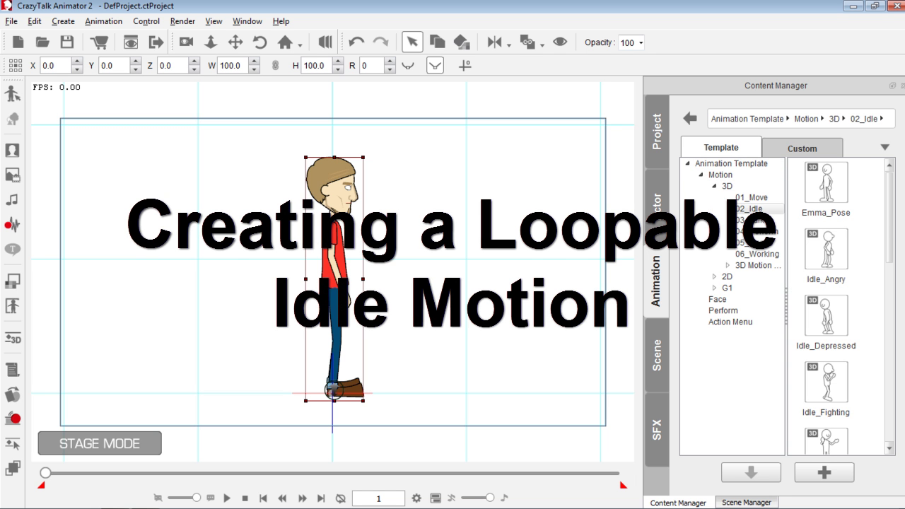
pyautogui.moveTo(891, 217); pyautogui.dragTo(889, 325)
pyautogui.doubleClick(827, 316)
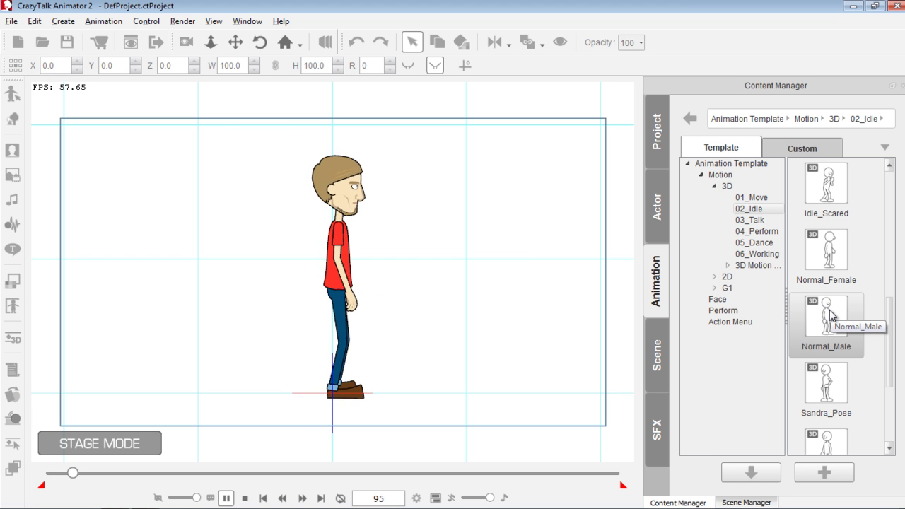
pyautogui.click(245, 498)
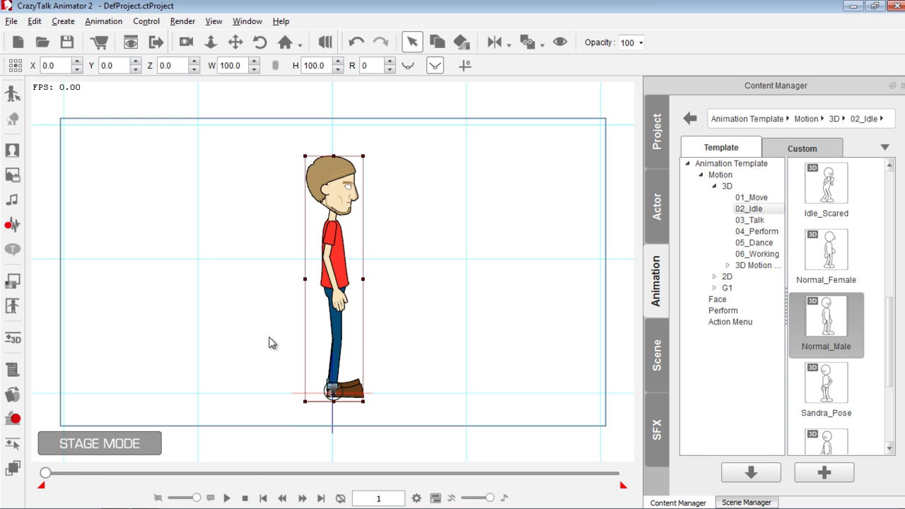
# Show the character's 3D Motion tracks in the timeline and preview the idle motion by scrubbing and playing it.
pyautogui.press('F3')
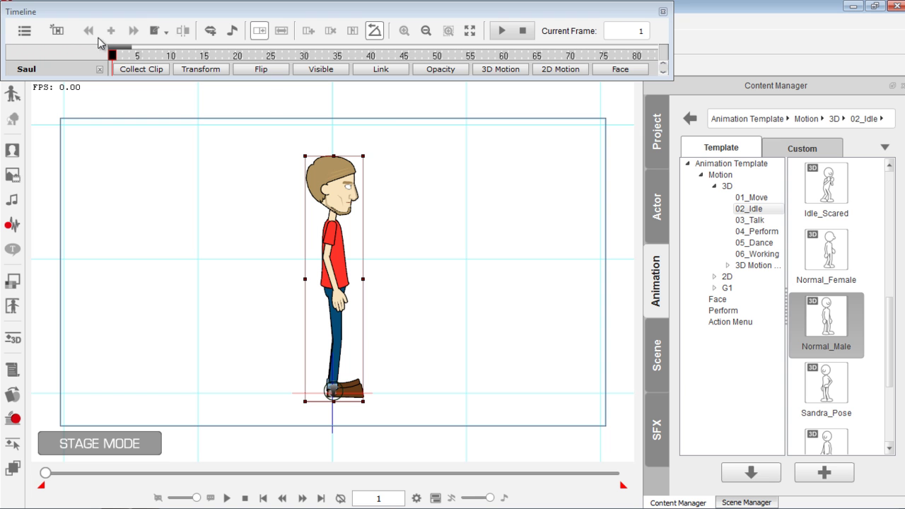
pyautogui.click(501, 70)
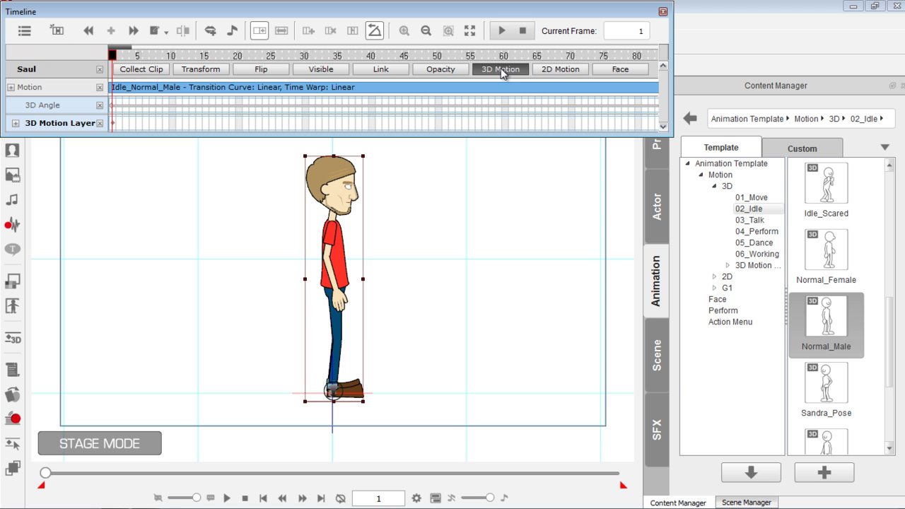
pyautogui.moveTo(130, 46)
pyautogui.mouseDown()
pyautogui.moveTo(256, 50)
pyautogui.moveTo(219, 59)
pyautogui.moveTo(550, 58)
pyautogui.moveTo(113, 60)
pyautogui.moveTo(174, 59)
pyautogui.moveTo(121, 59)
pyautogui.moveTo(156, 59)
pyautogui.moveTo(128, 59)
pyautogui.moveTo(138, 60)
pyautogui.mouseUp()
pyautogui.moveTo(256, 48); pyautogui.dragTo(121, 51)
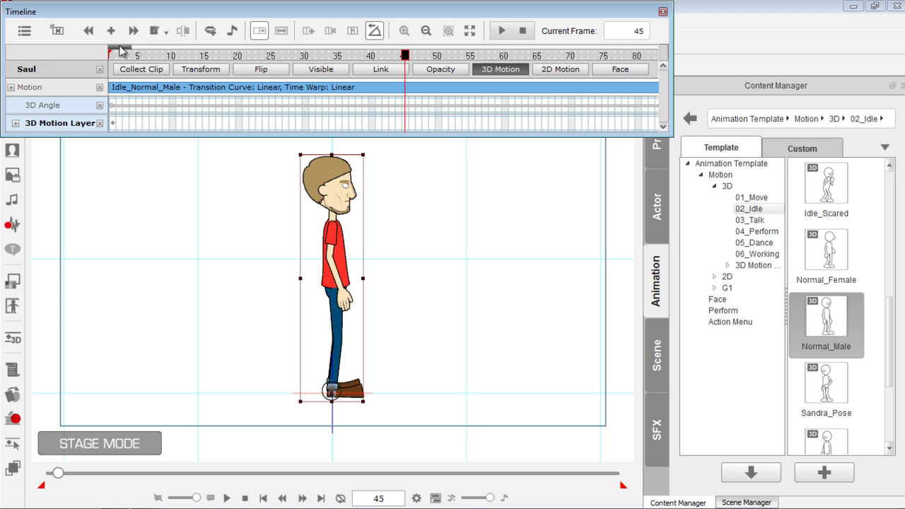
pyautogui.moveTo(246, 56); pyautogui.dragTo(110, 56)
pyautogui.press('space')
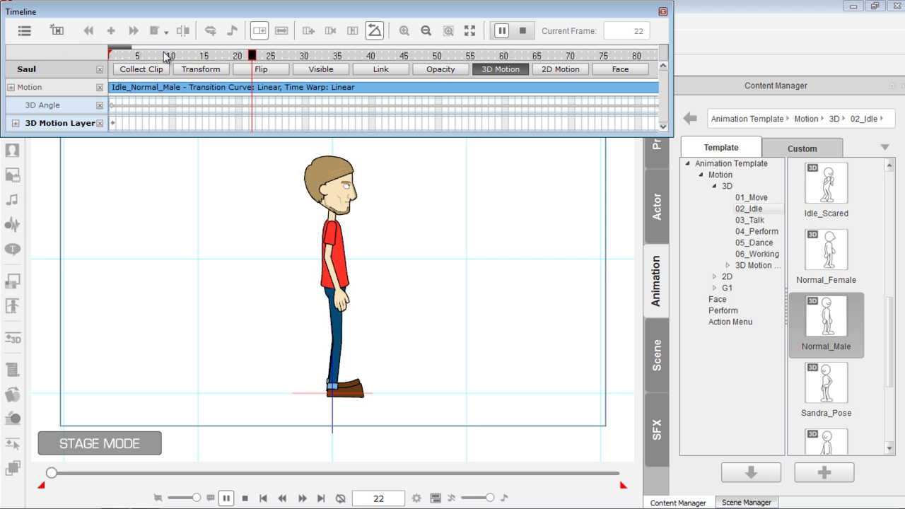
pyautogui.press('space')
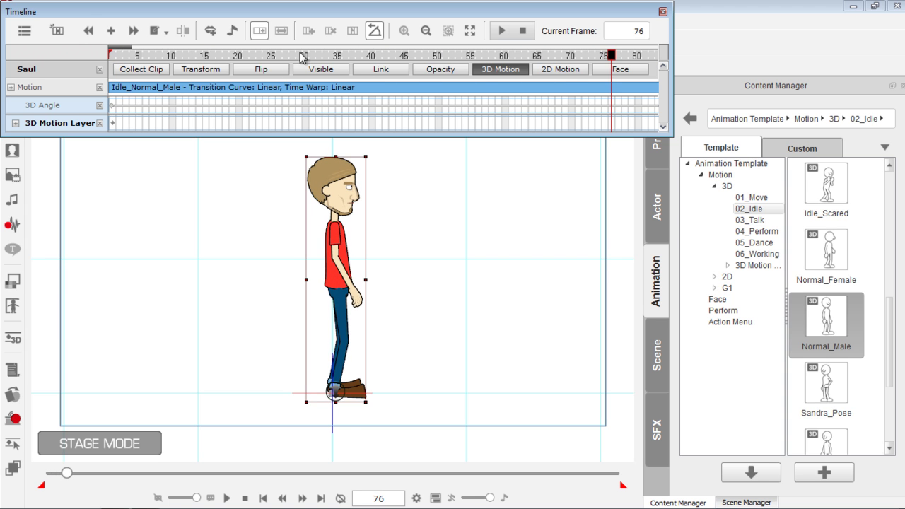
# Break the Idle_Normal_Male motion clip at frame 50 and delete the part after the break.
pyautogui.click(437, 55)
pyautogui.moveTo(416, 61); pyautogui.dragTo(437, 59)
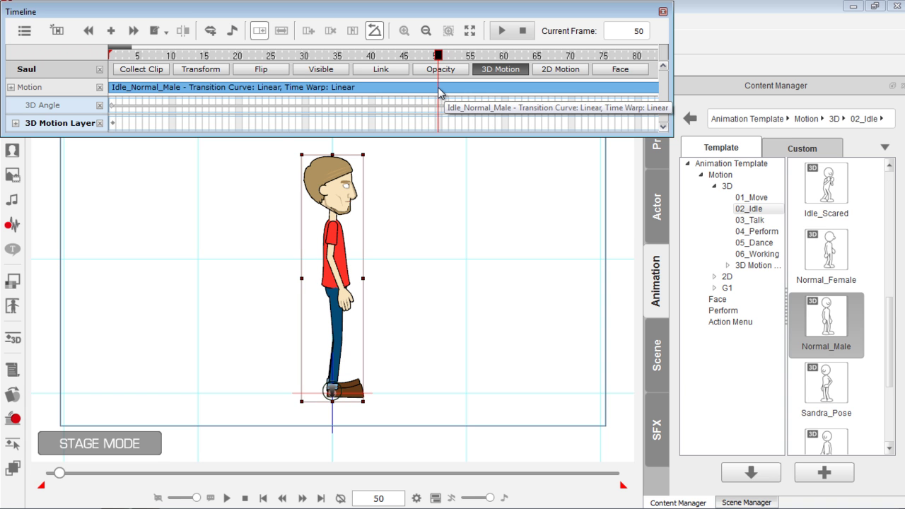
pyautogui.rightClick(438, 89)
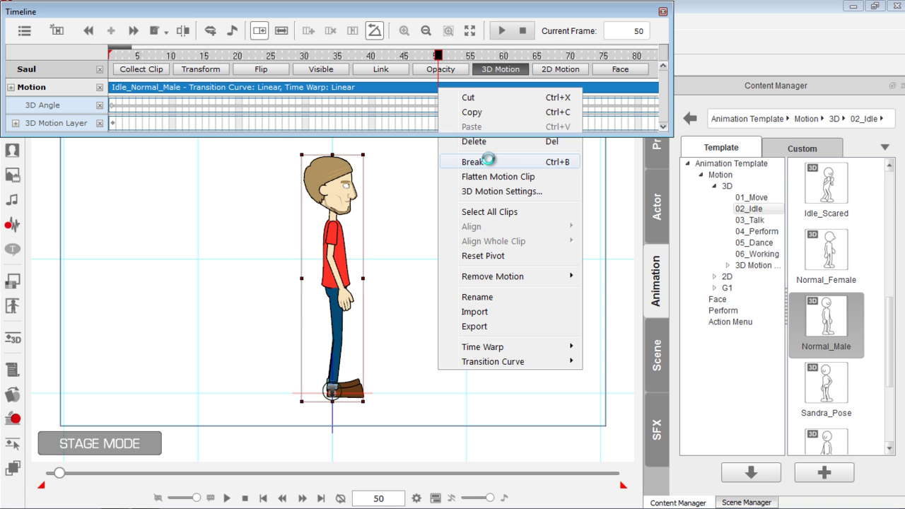
pyautogui.click(488, 162)
pyautogui.click(514, 90)
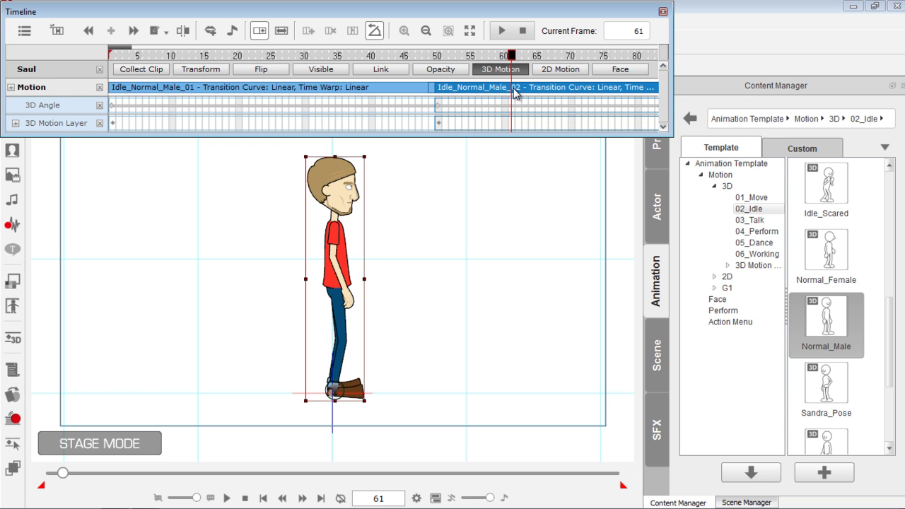
pyautogui.press('Delete')
pyautogui.moveTo(348, 56); pyautogui.dragTo(263, 61)
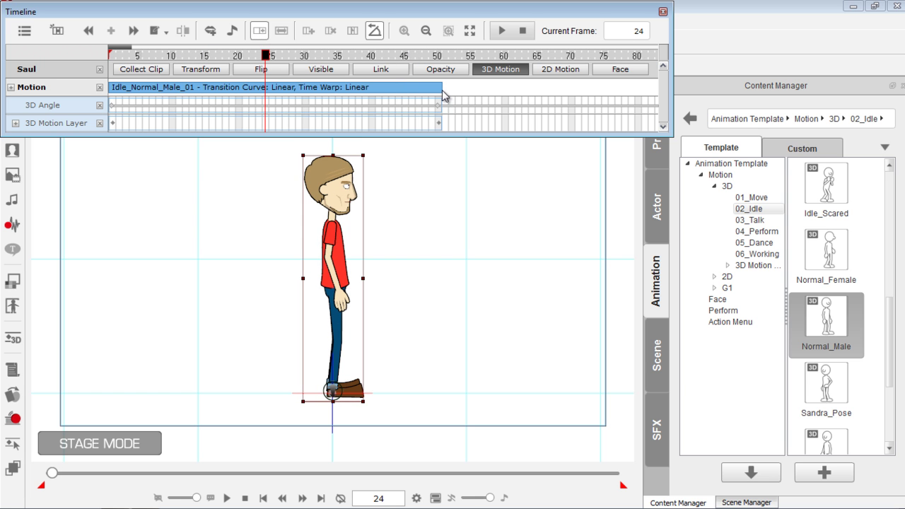
# Try looping the idle motion by extending its clip past frame 50, preview the playback, and undo the extension.
pyautogui.moveTo(442, 89); pyautogui.dragTo(493, 92)
pyautogui.press('space')
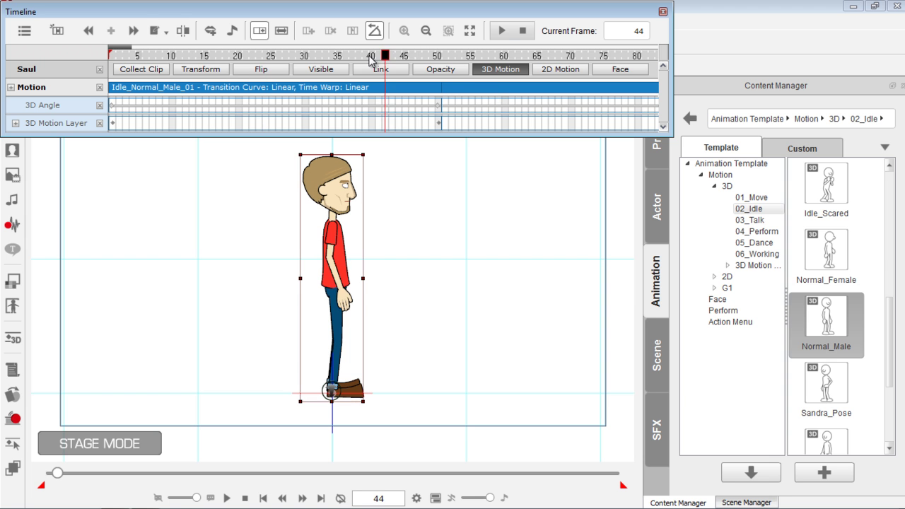
pyautogui.moveTo(390, 55); pyautogui.dragTo(369, 57)
pyautogui.press('space')
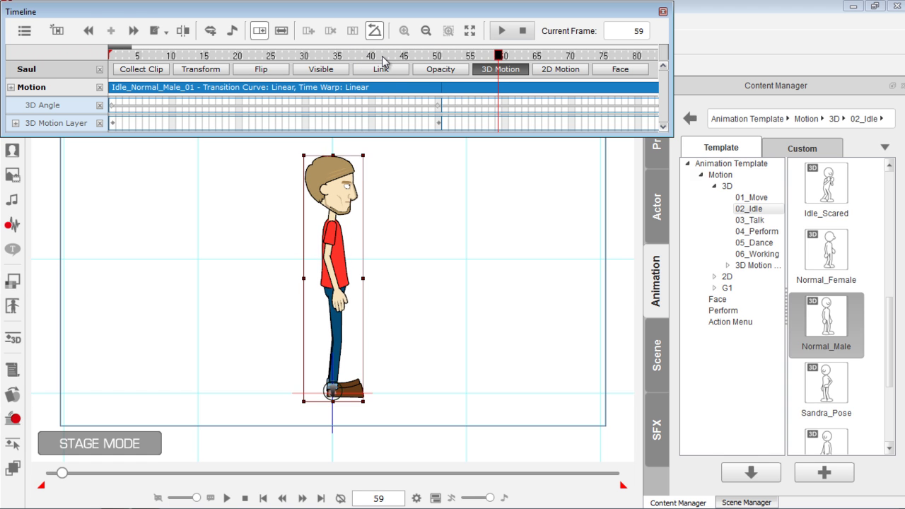
pyautogui.press('space')
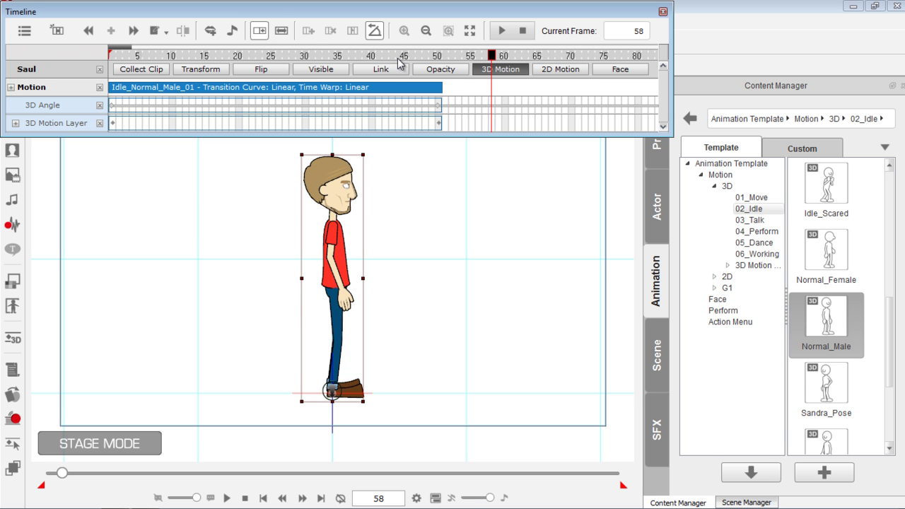
# Break the idle motion clip at frame 2 and slide the longer part a few frames away from the short opening clip.
pyautogui.moveTo(148, 59); pyautogui.dragTo(119, 60)
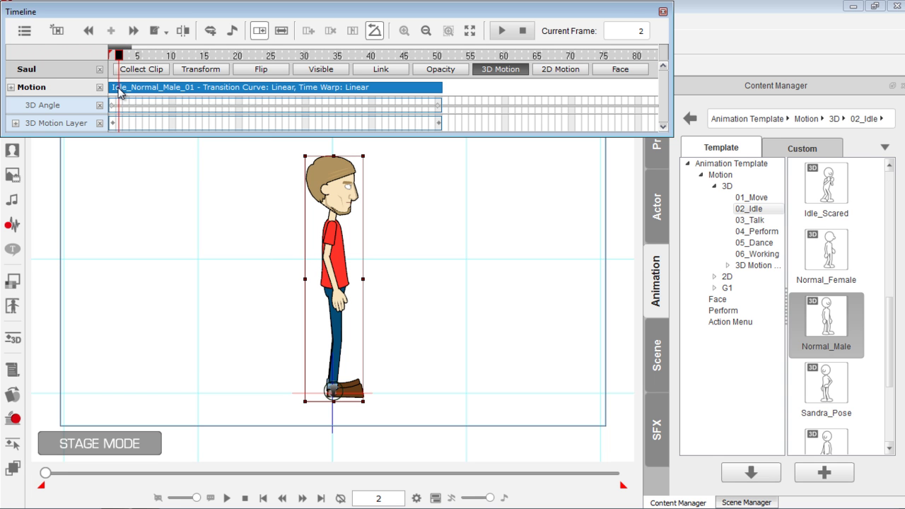
pyautogui.rightClick(118, 91)
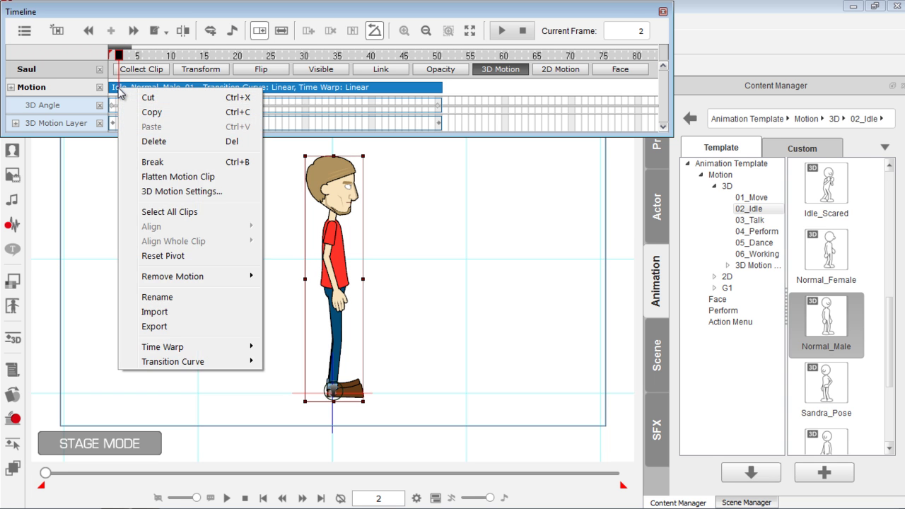
pyautogui.click(173, 161)
pyautogui.moveTo(175, 94); pyautogui.dragTo(209, 90)
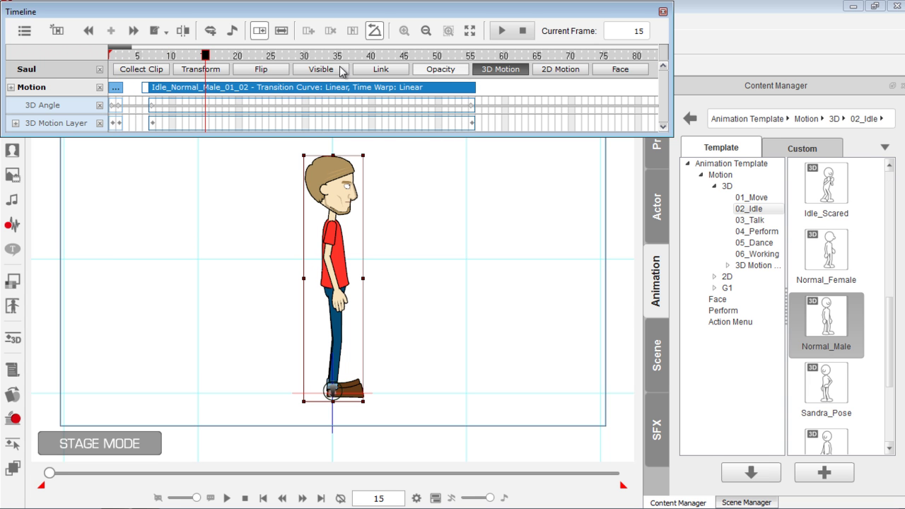
# Copy the short opening motion clip and paste it at frame 60 of the Motion track.
pyautogui.click(115, 90)
pyautogui.rightClick(115, 92)
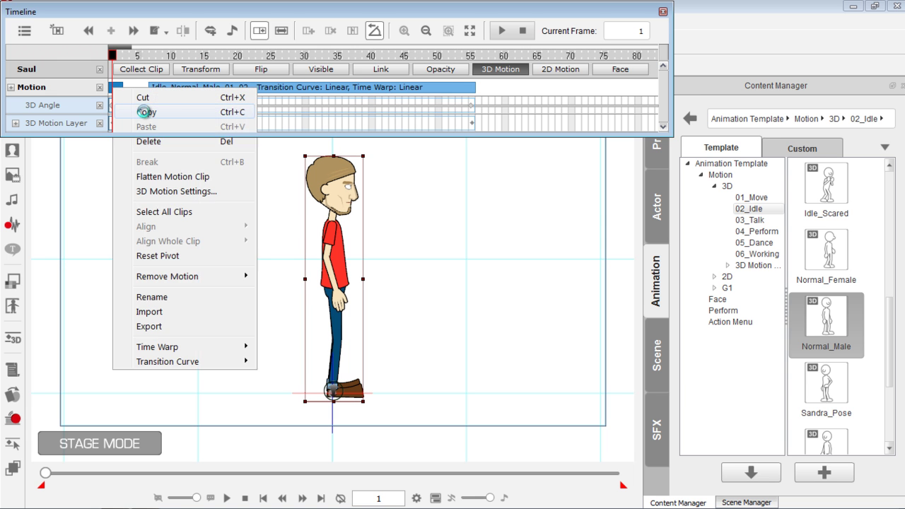
pyautogui.click(148, 112)
pyautogui.click(504, 55)
pyautogui.rightClick(502, 92)
pyautogui.click(520, 123)
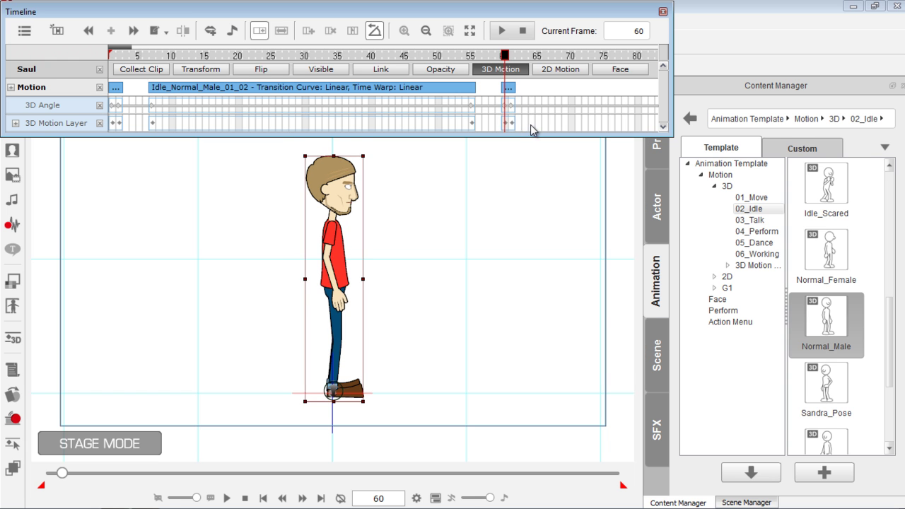
# Slide the long clip back against the opening clip, and place the pasted clip directly after its end at frame 52.
pyautogui.moveTo(225, 87); pyautogui.dragTo(201, 92)
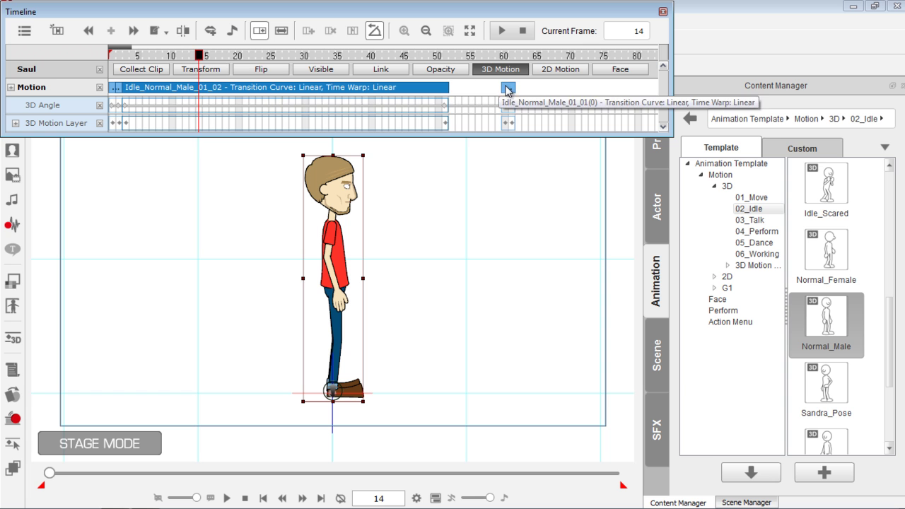
pyautogui.click(504, 90)
pyautogui.moveTo(504, 90); pyautogui.dragTo(457, 87)
pyautogui.moveTo(450, 57)
pyautogui.mouseDown()
pyautogui.moveTo(439, 56)
pyautogui.moveTo(453, 62)
pyautogui.mouseUp()
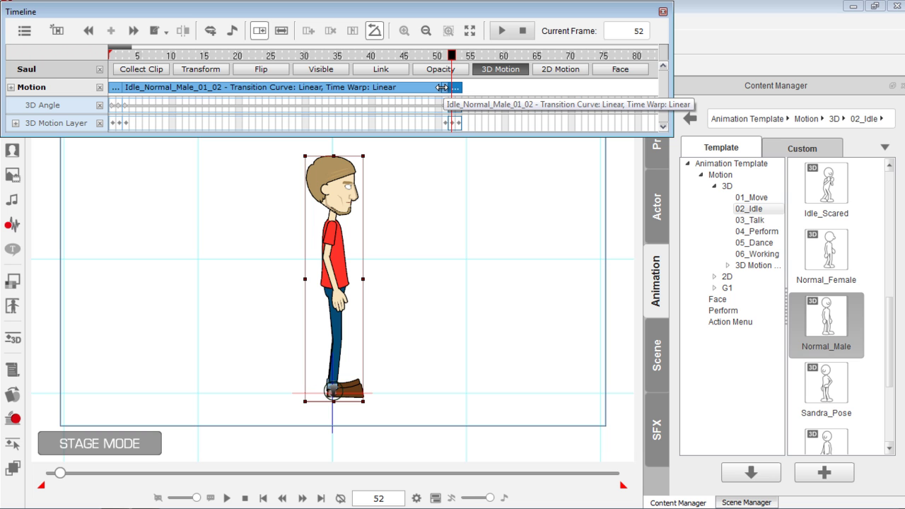
pyautogui.moveTo(434, 94); pyautogui.dragTo(368, 97)
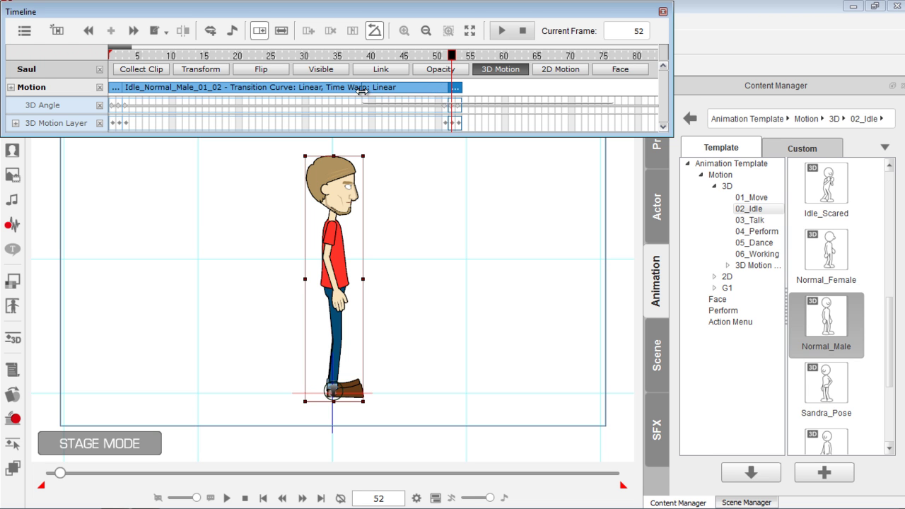
pyautogui.moveTo(373, 55); pyautogui.dragTo(239, 57)
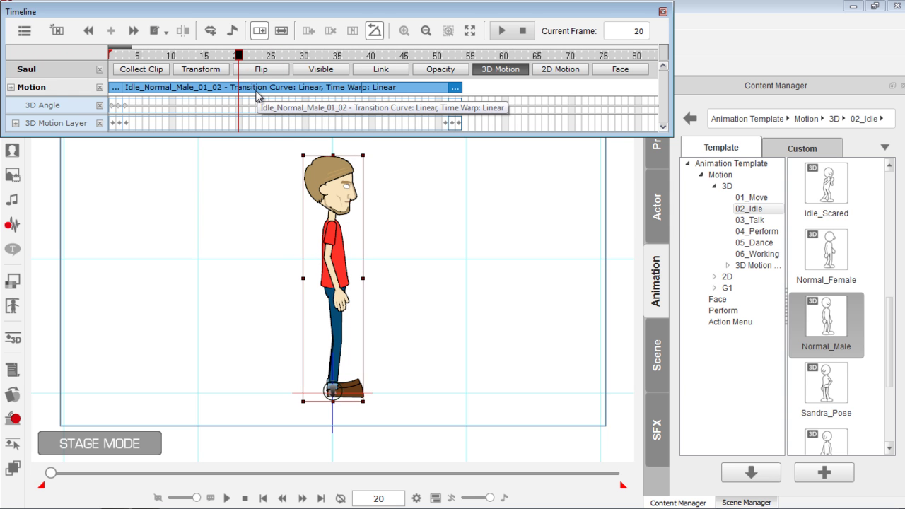
# Select the three adjoining motion clips, flatten them into a single clip, and scrub through the result.
pyautogui.click(257, 88)
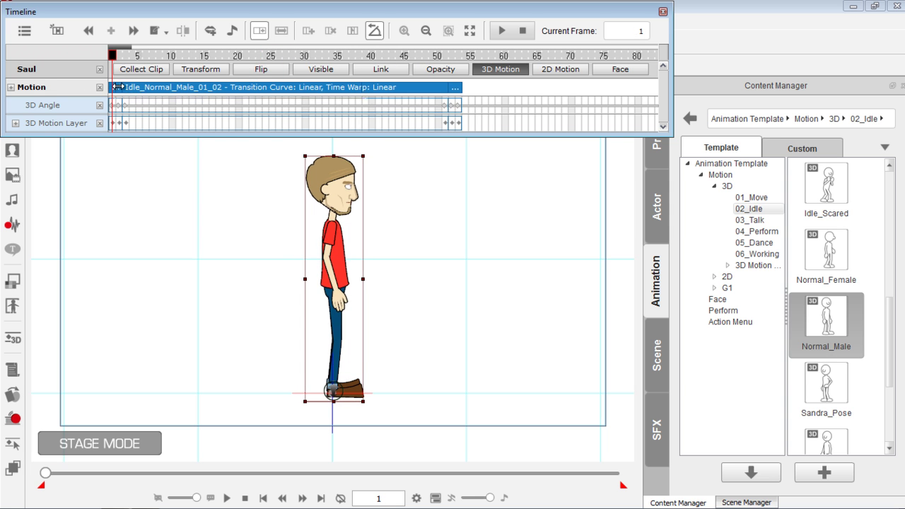
pyautogui.rightClick(225, 86)
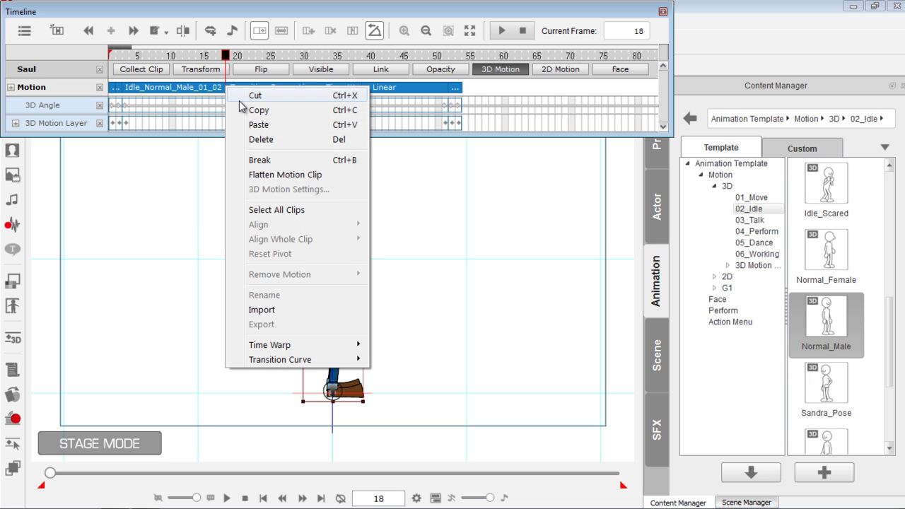
pyautogui.click(272, 174)
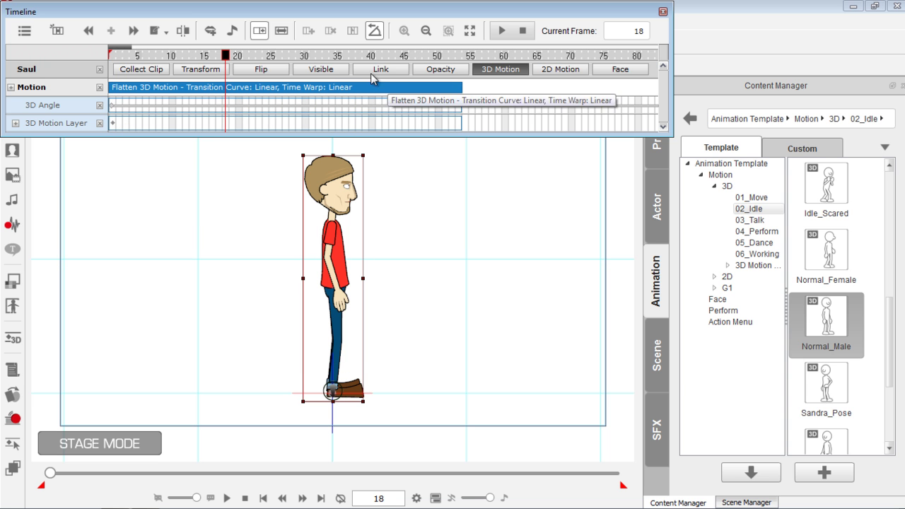
pyautogui.moveTo(394, 60); pyautogui.dragTo(284, 55)
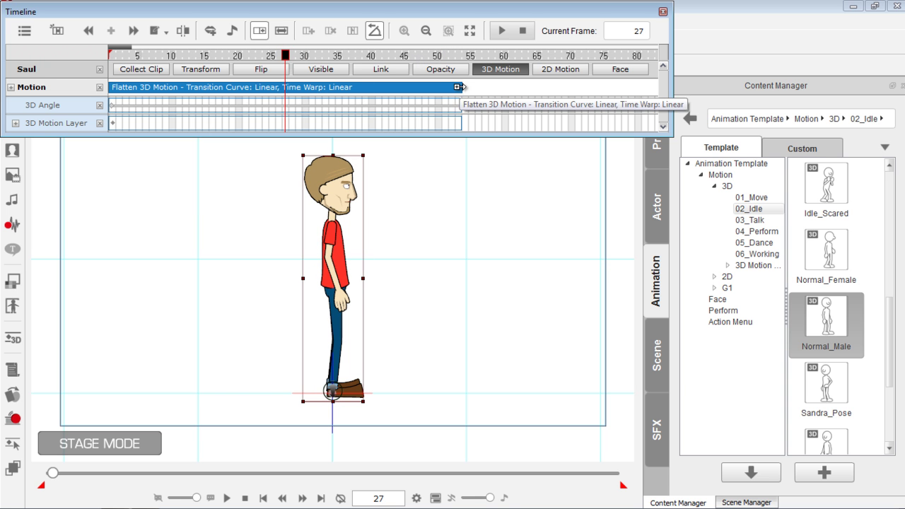
# Extend the flattened motion clip beyond its end to loop it, preview the loop, and undo the extension.
pyautogui.moveTo(461, 86); pyautogui.dragTo(536, 88)
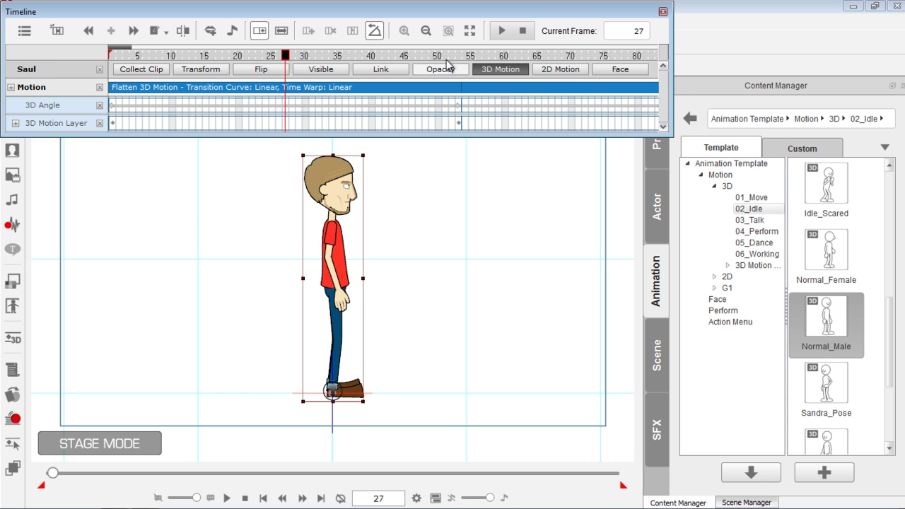
pyautogui.moveTo(428, 56); pyautogui.dragTo(295, 60)
pyautogui.press('space')
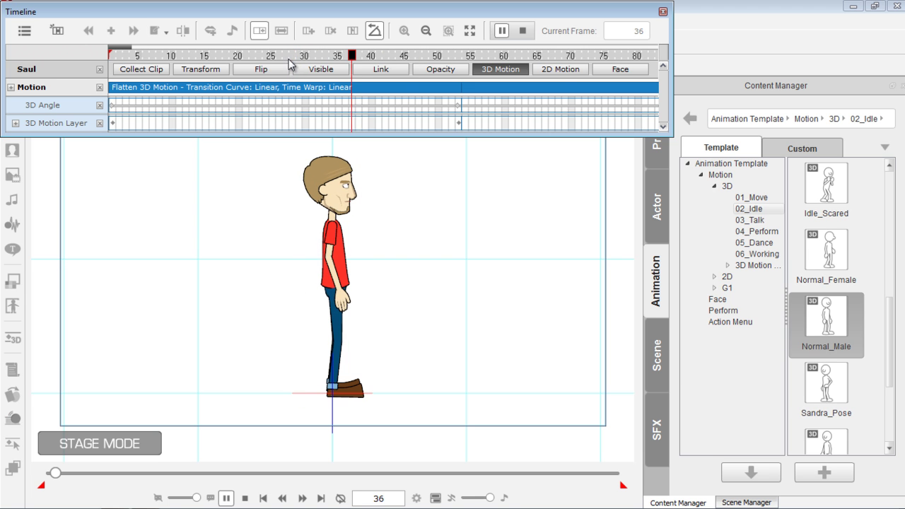
pyautogui.click(302, 57)
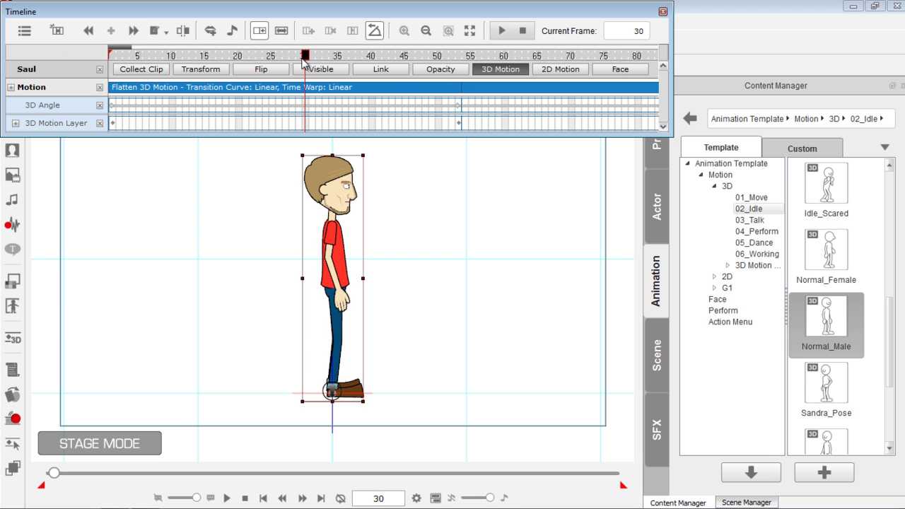
pyautogui.click(297, 57)
pyautogui.press('space')
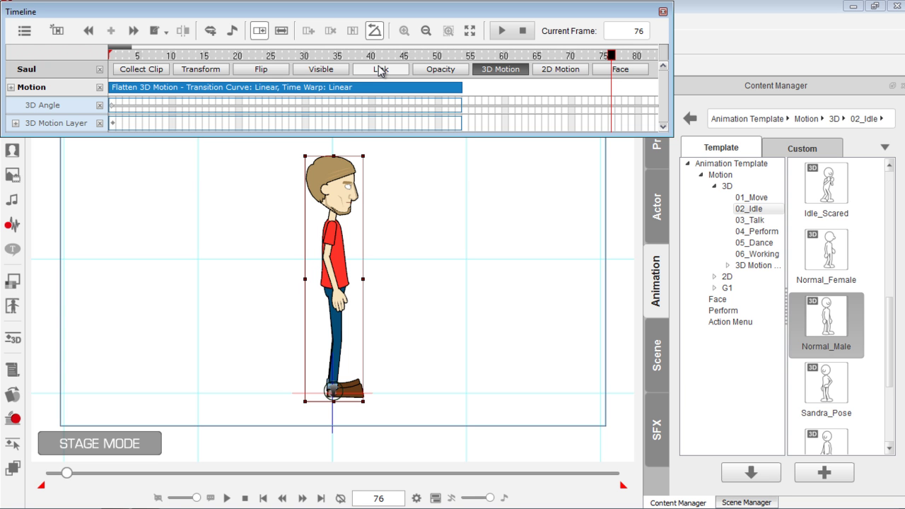
# Return the playhead to frame 1 and close the timeline.
pyautogui.moveTo(213, 56); pyautogui.dragTo(88, 65)
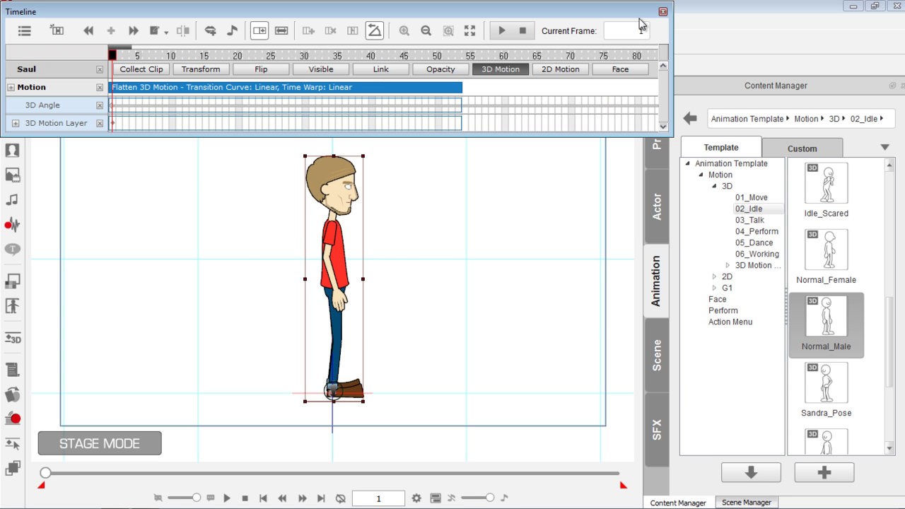
pyautogui.click(663, 11)
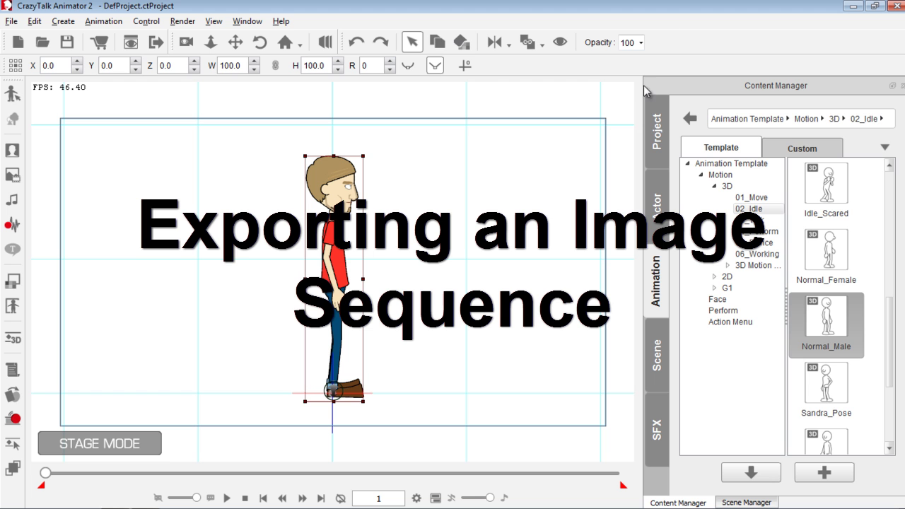
# Open the image render settings and choose PNG as the format for the sequence.
pyautogui.click(155, 43)
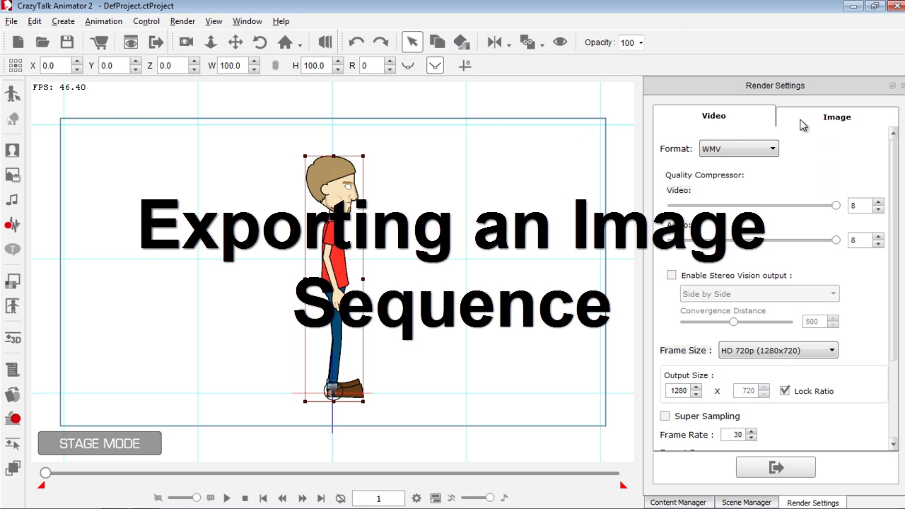
pyautogui.click(802, 125)
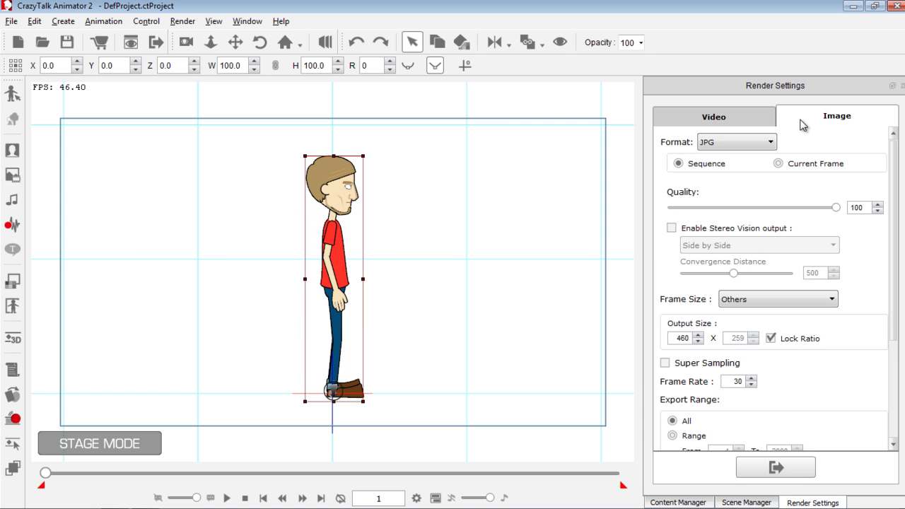
pyautogui.click(771, 145)
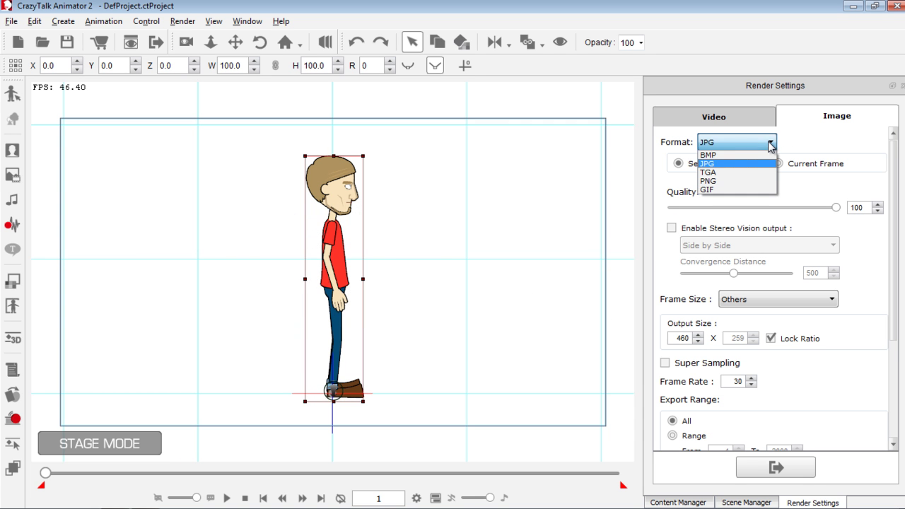
pyautogui.click(734, 184)
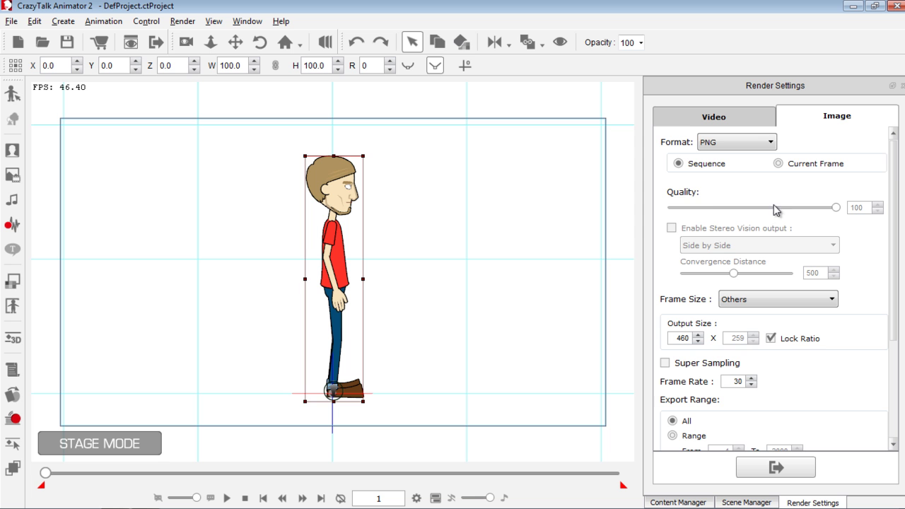
# Unlock the aspect ratio, set the output size to 500 x 500, and shift the view to centre the character in the frame.
pyautogui.scroll(-3, 713, 249)
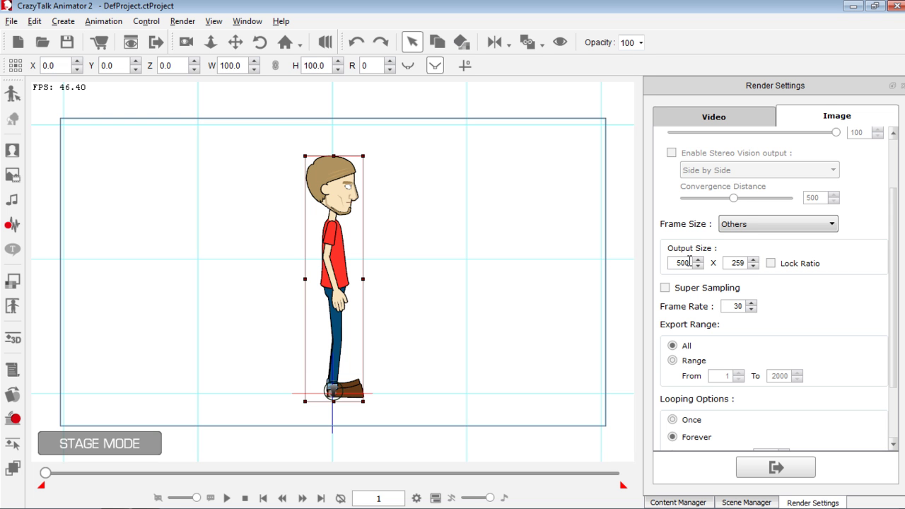
pyautogui.doubleClick(743, 263)
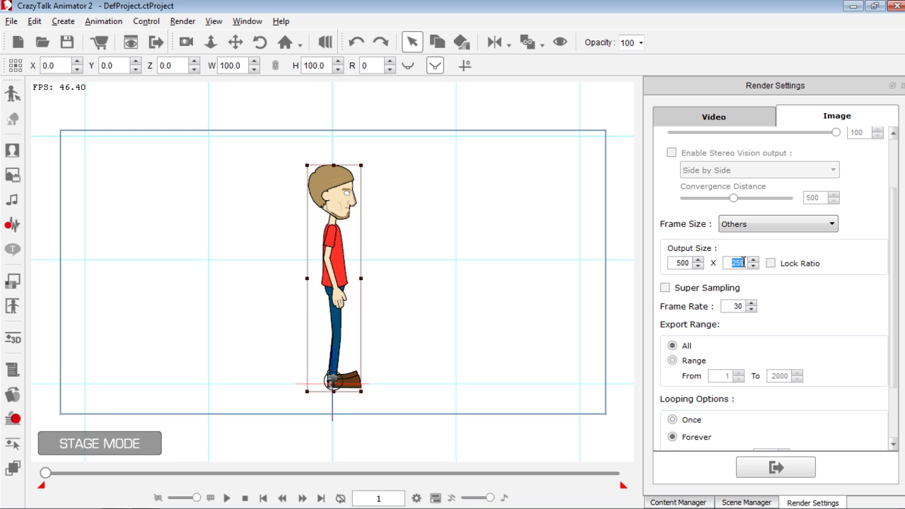
pyautogui.write('500')
pyautogui.press('Return')
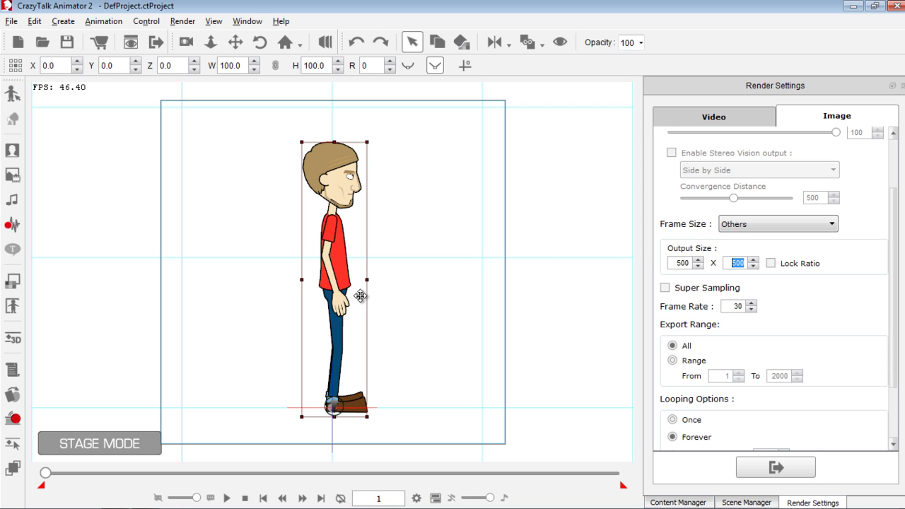
pyautogui.moveTo(400, 300); pyautogui.dragTo(397, 287)
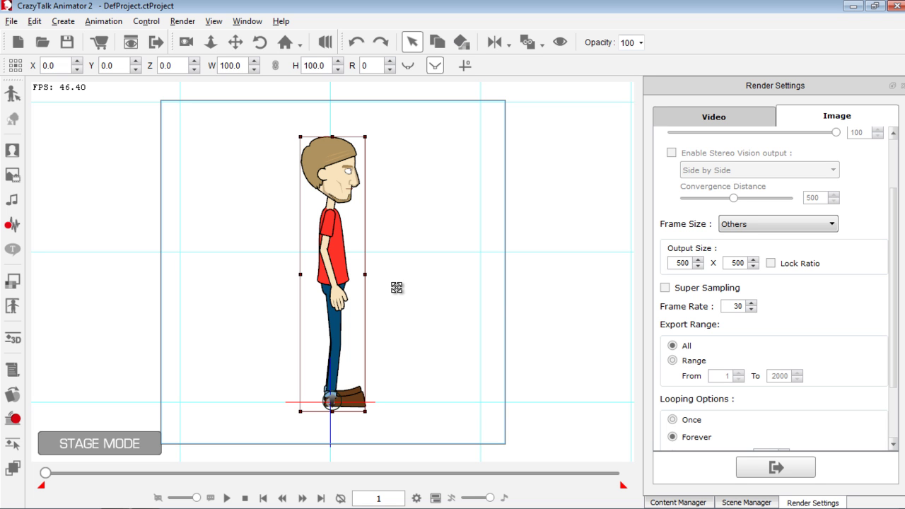
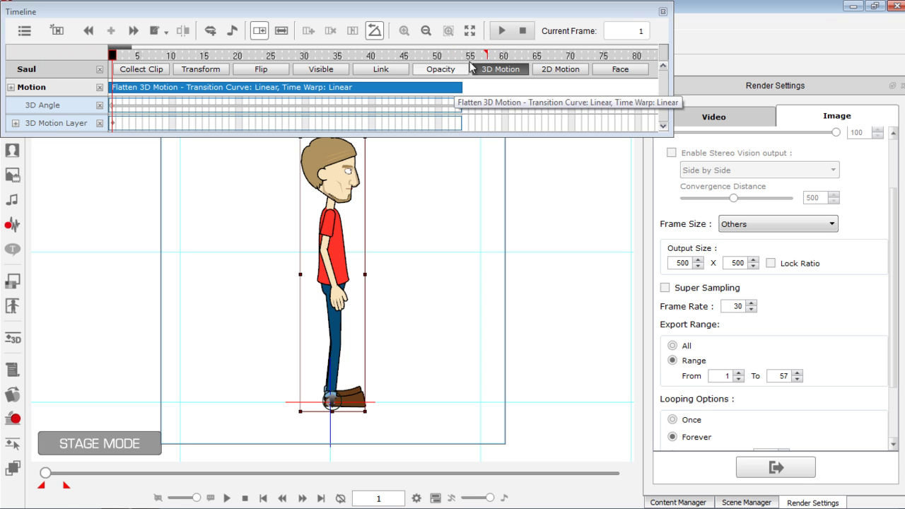
# End the export range at frame 54 on the timeline and close the timeline.
pyautogui.moveTo(488, 55); pyautogui.dragTo(468, 57)
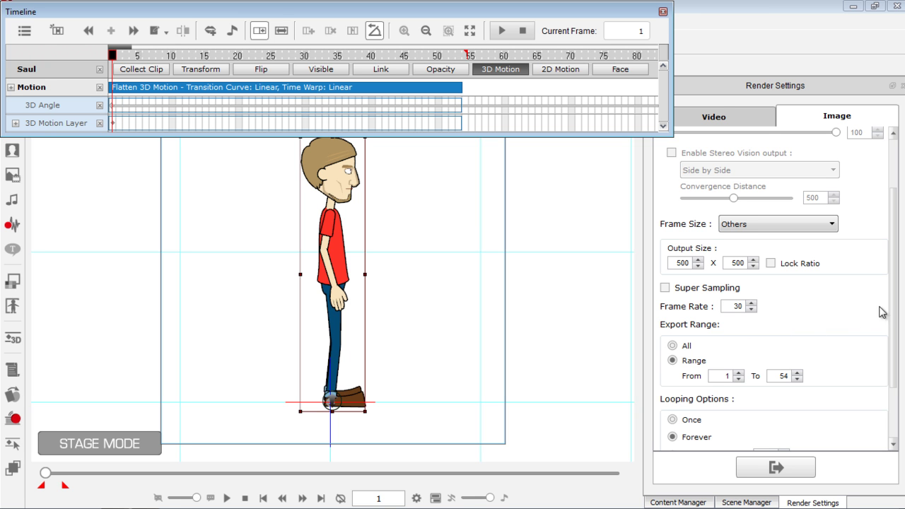
pyautogui.click(665, 13)
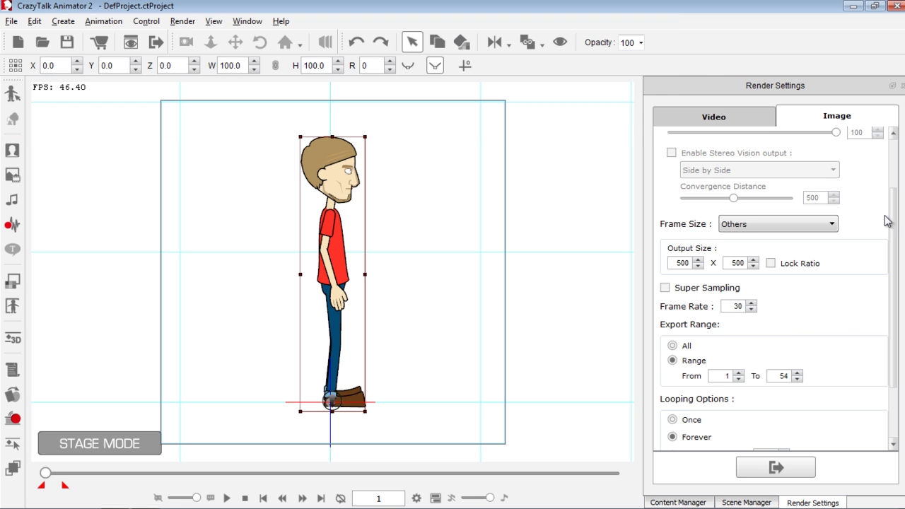
pyautogui.moveTo(893, 222); pyautogui.dragTo(895, 299)
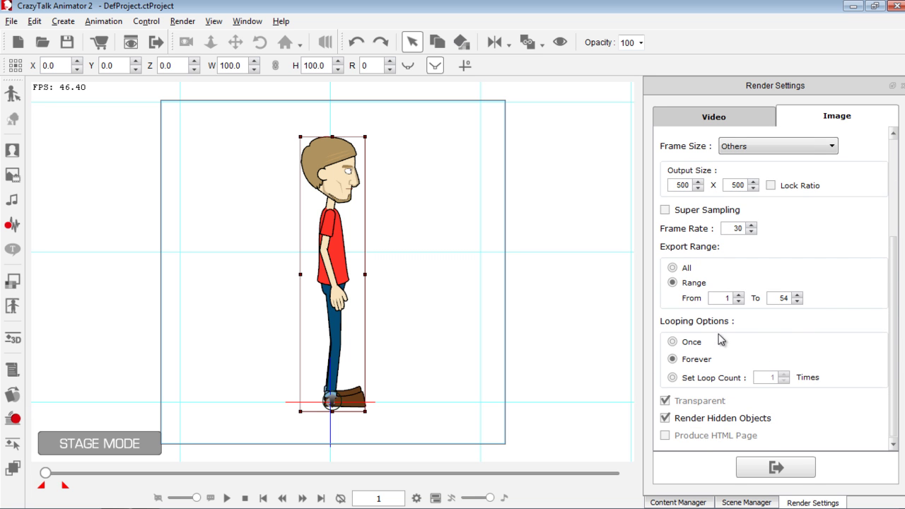
# Start the image sequence export and open the animations folder inside Game Demo on the Desktop as the destination.
pyautogui.click(789, 468)
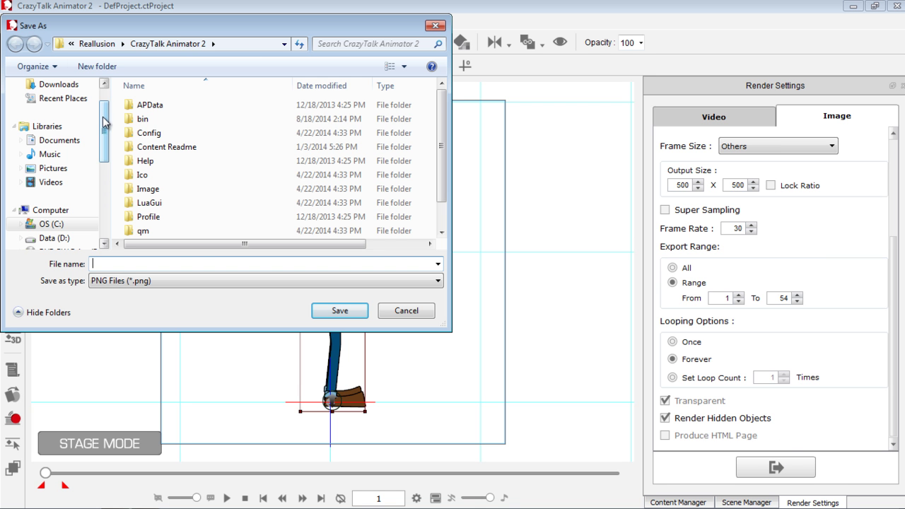
pyautogui.moveTo(103, 113); pyautogui.dragTo(104, 97)
pyautogui.click(53, 104)
pyautogui.moveTo(438, 120); pyautogui.dragTo(446, 175)
pyautogui.doubleClick(159, 168)
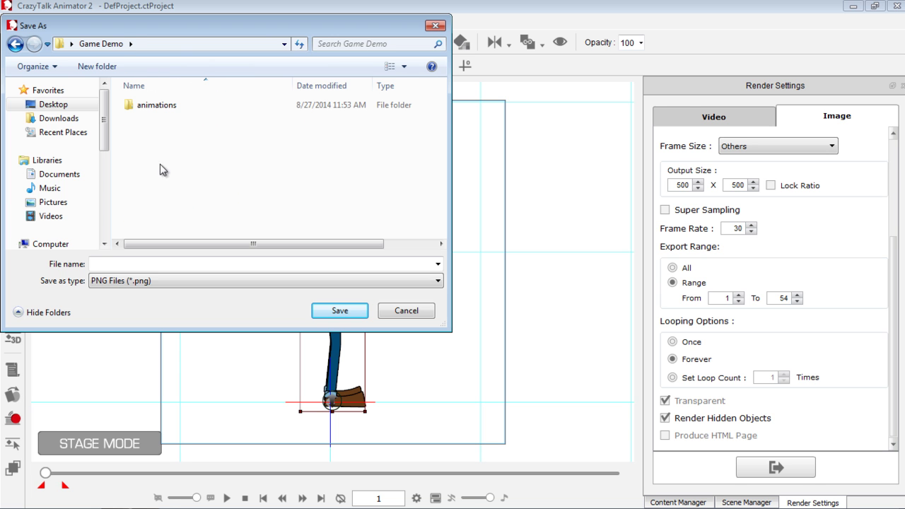
pyautogui.doubleClick(163, 105)
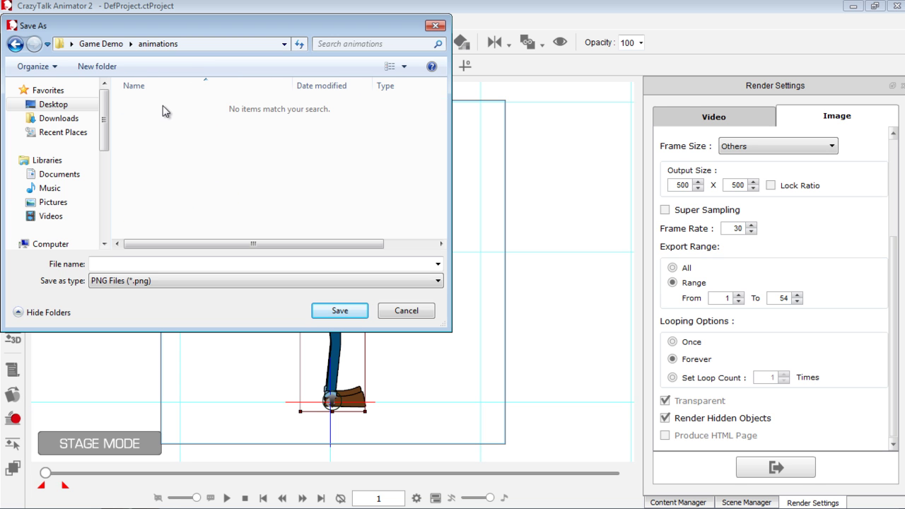
# Create a new folder named idle inside the animations folder.
pyautogui.rightClick(182, 166)
pyautogui.moveTo(246, 307)
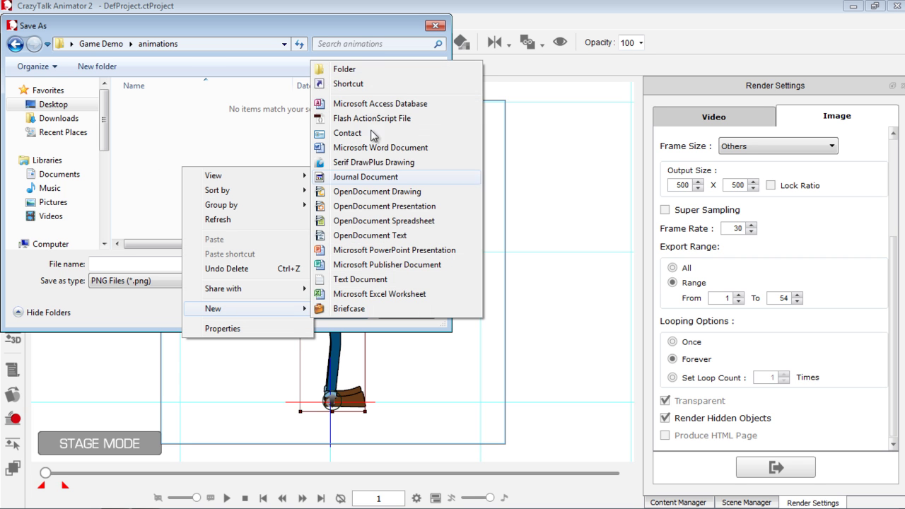
pyautogui.click(372, 69)
pyautogui.write('idle')
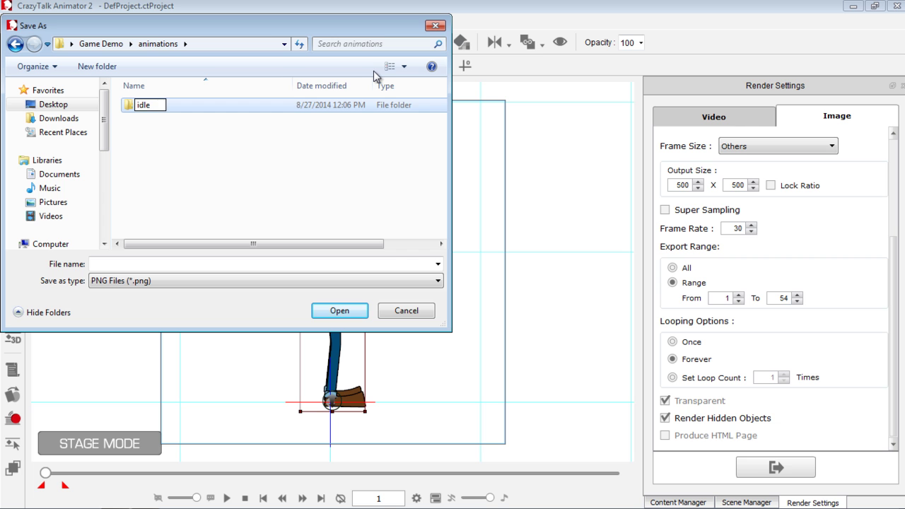
pyautogui.press('Return')
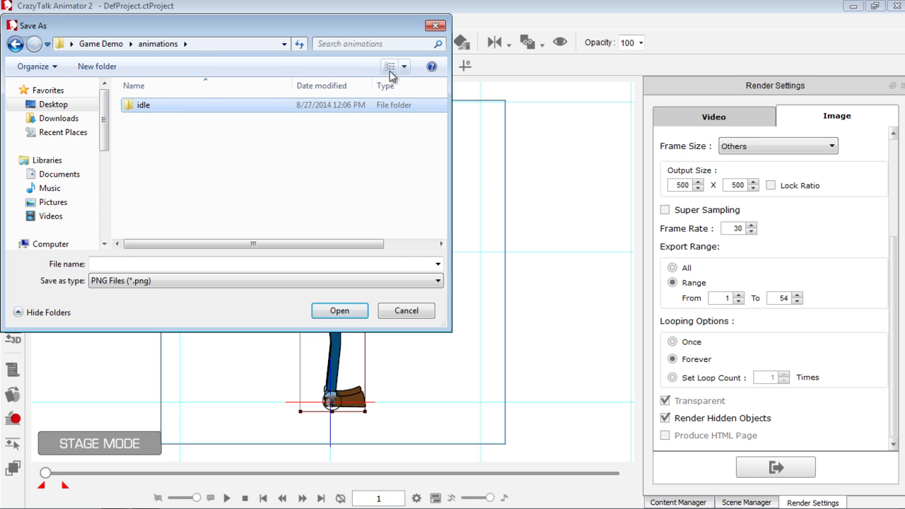
# Export the PNG sequence into the idle folder under the file name idle, and close the folder window after checking the frames.
pyautogui.doubleClick(156, 112)
pyautogui.click(175, 266)
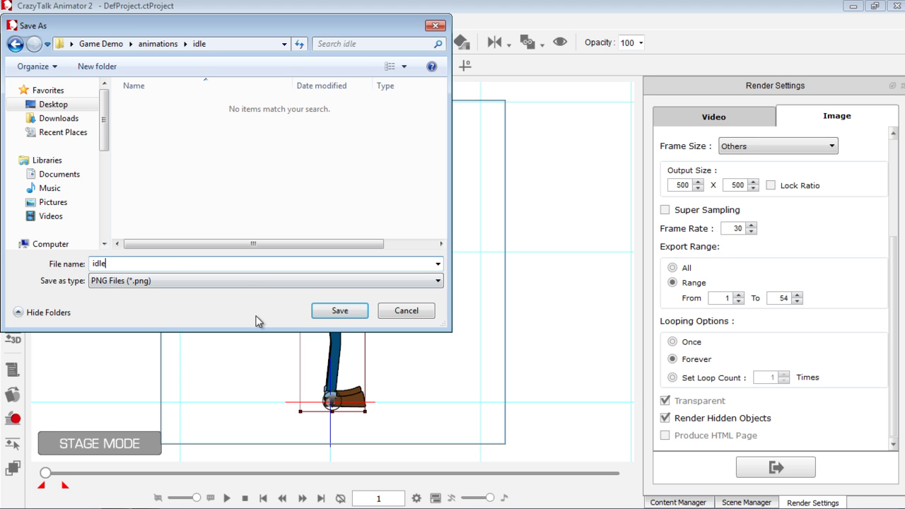
pyautogui.click(339, 311)
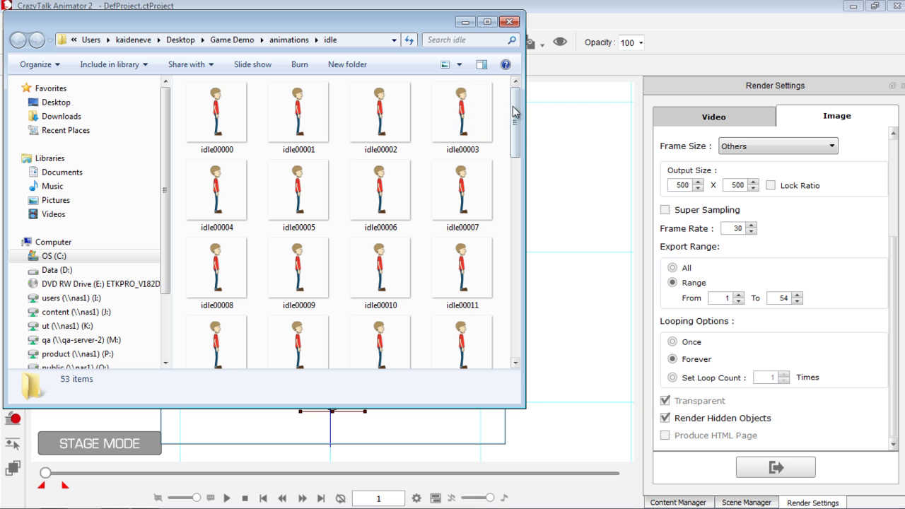
pyautogui.moveTo(515, 124)
pyautogui.mouseDown()
pyautogui.moveTo(513, 301)
pyautogui.moveTo(501, 125)
pyautogui.moveTo(516, 123)
pyautogui.moveTo(519, 111)
pyautogui.mouseUp()
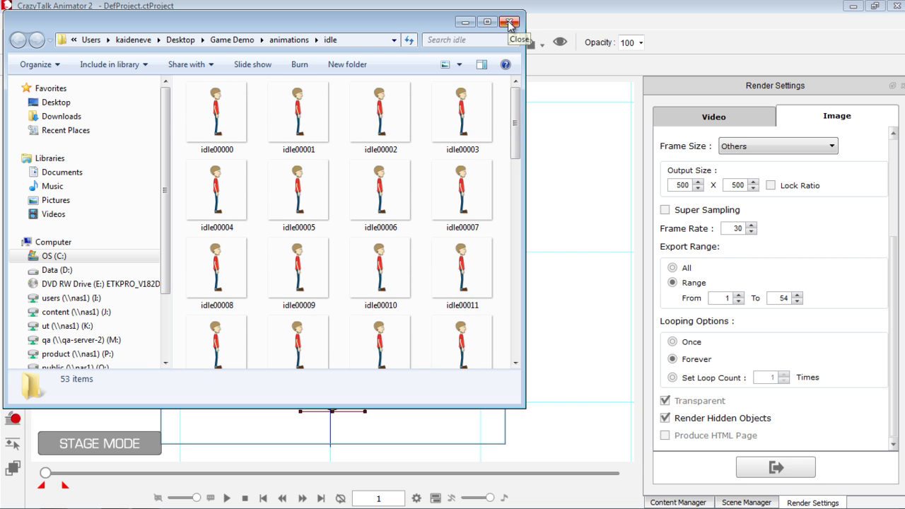
pyautogui.click(510, 24)
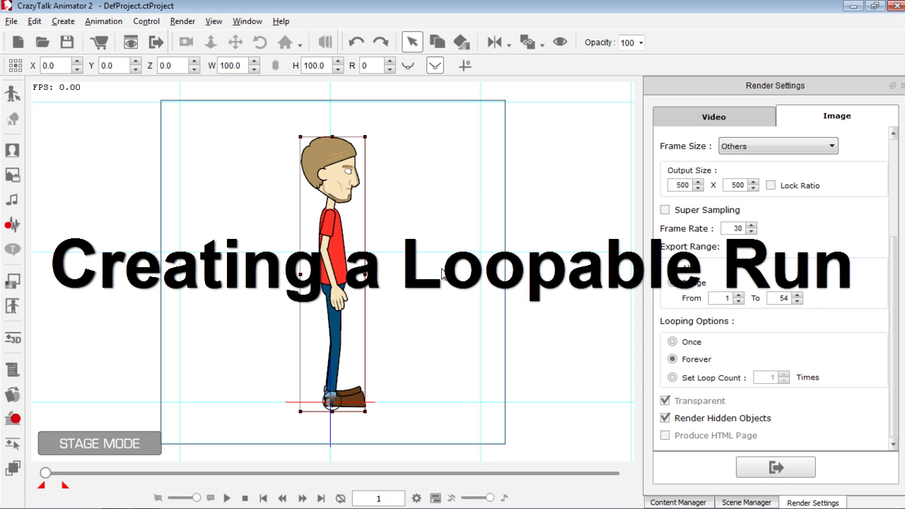
# Replace Saul's idle animation with the Run_Happy motion from the 3D 01_Move templates.
pyautogui.rightClick(336, 227)
pyautogui.click(386, 319)
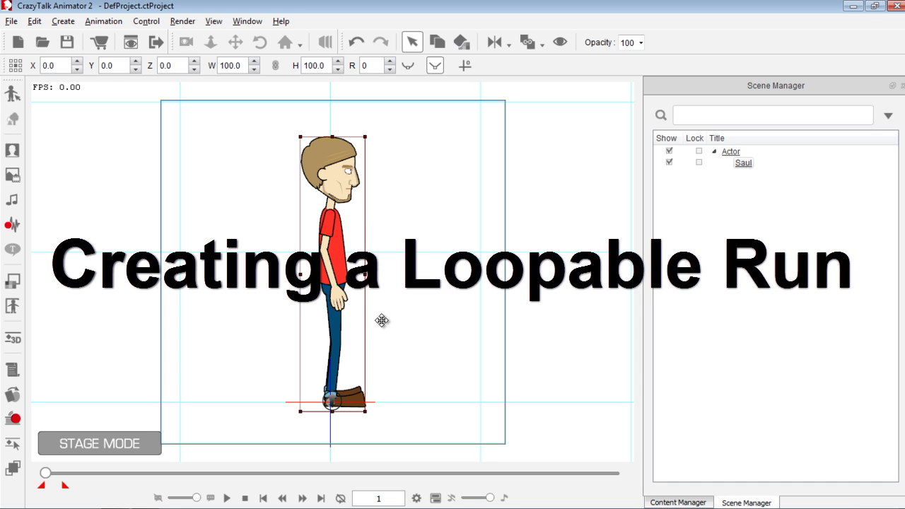
pyautogui.click(682, 502)
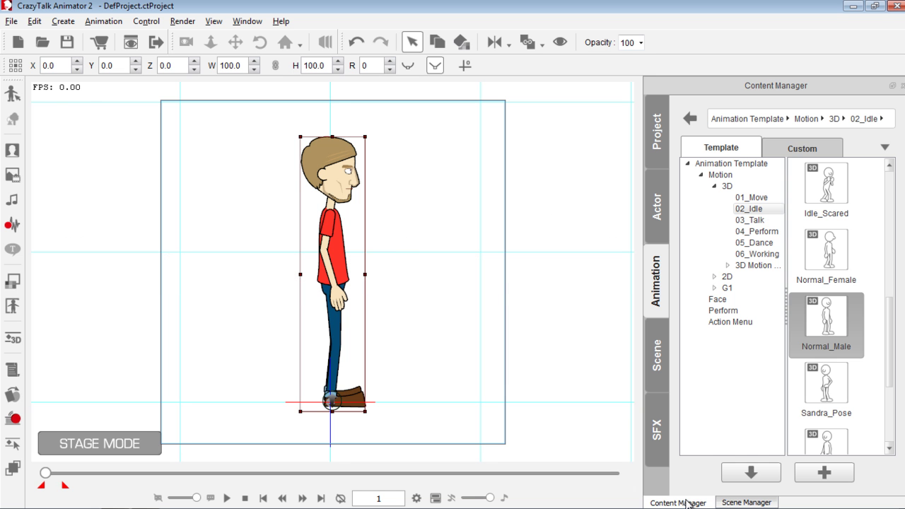
pyautogui.click(756, 199)
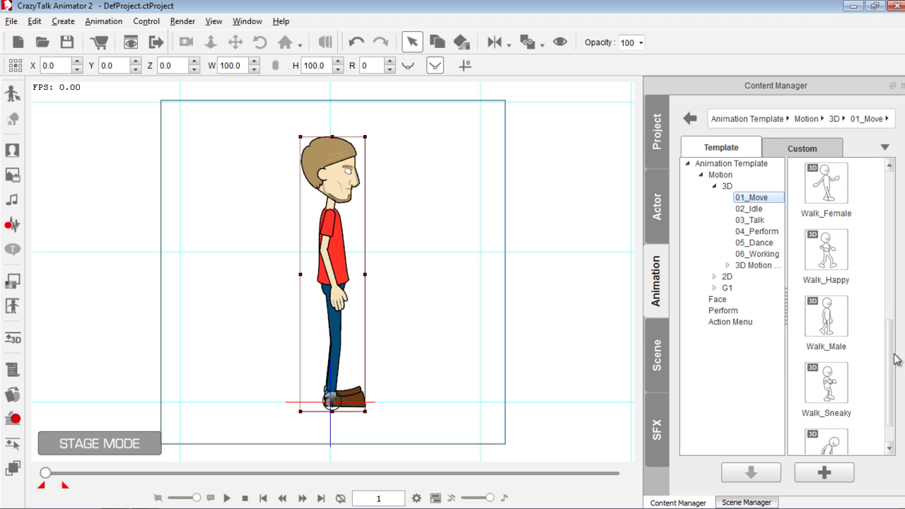
pyautogui.moveTo(893, 375); pyautogui.dragTo(896, 220)
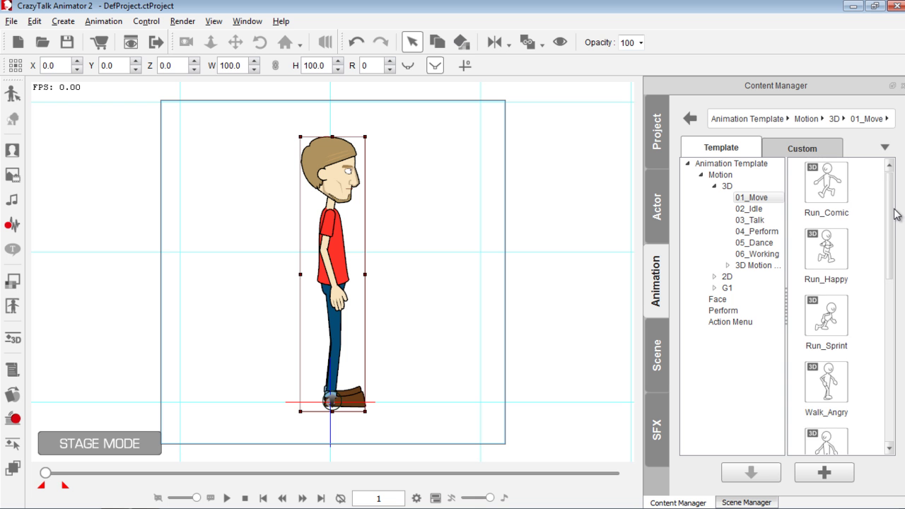
pyautogui.doubleClick(837, 246)
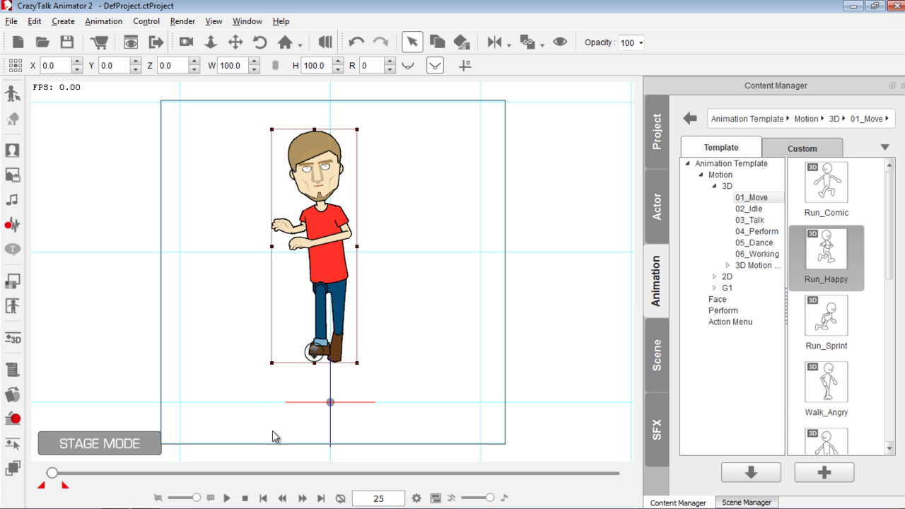
pyautogui.click(245, 498)
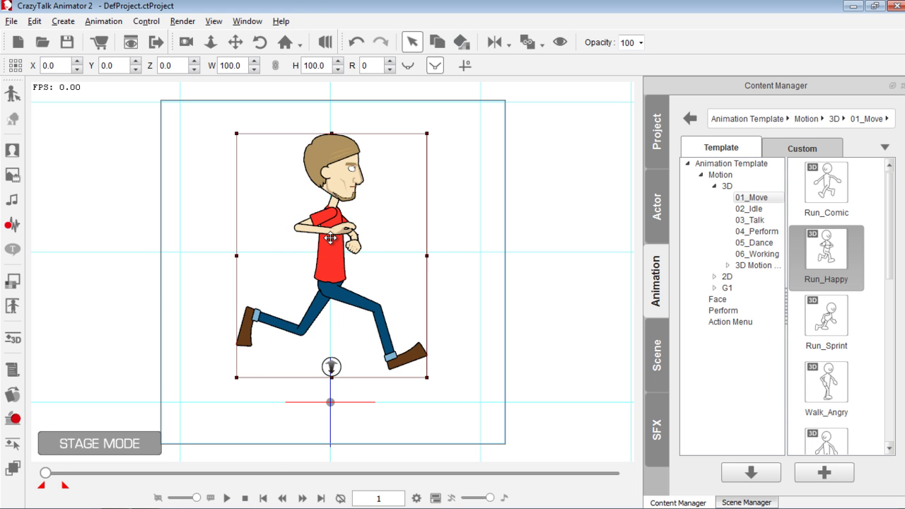
# Preview the Run_Happy motion from frame 1.
pyautogui.click(227, 498)
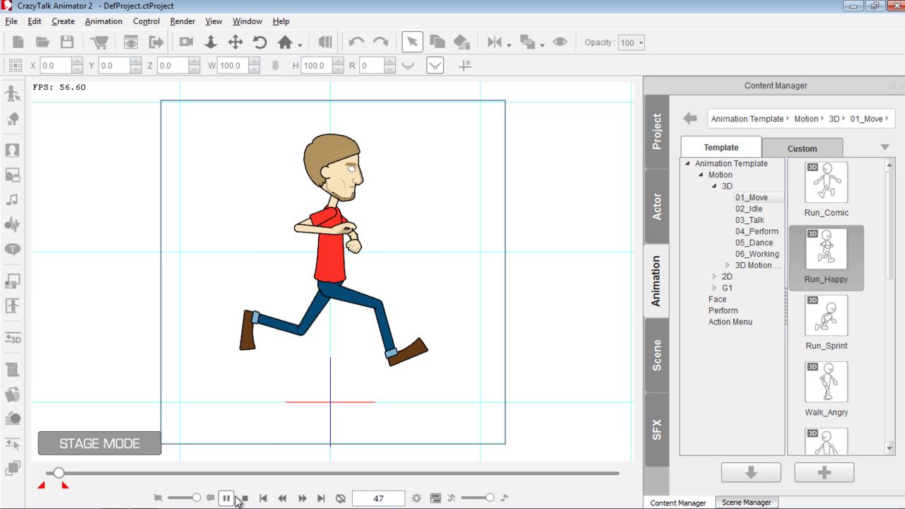
pyautogui.click(245, 498)
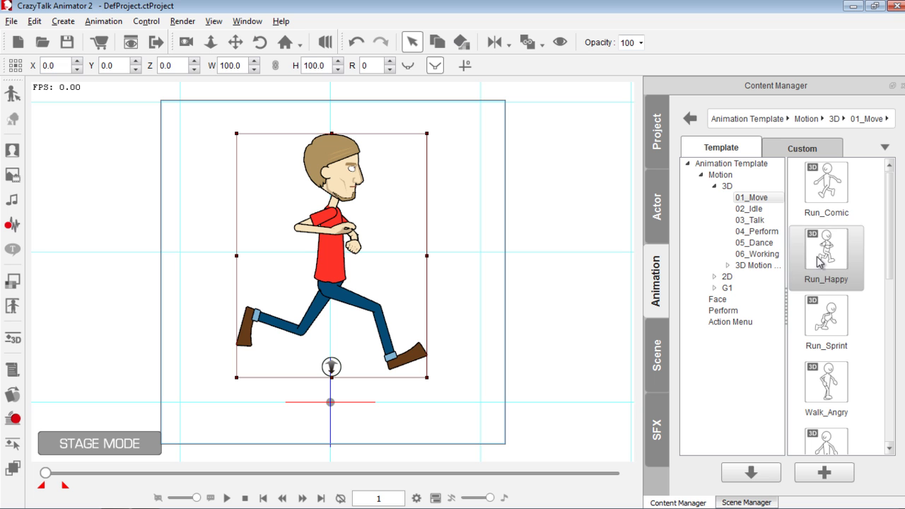
pyautogui.click(843, 261)
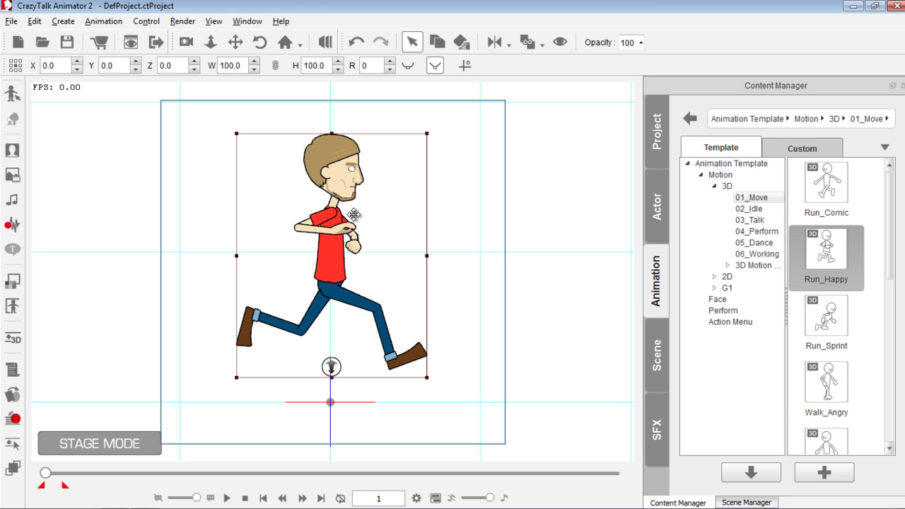
# End the export range at frame 26 on the timeline, close it, and open the image render settings.
pyautogui.press('F3')
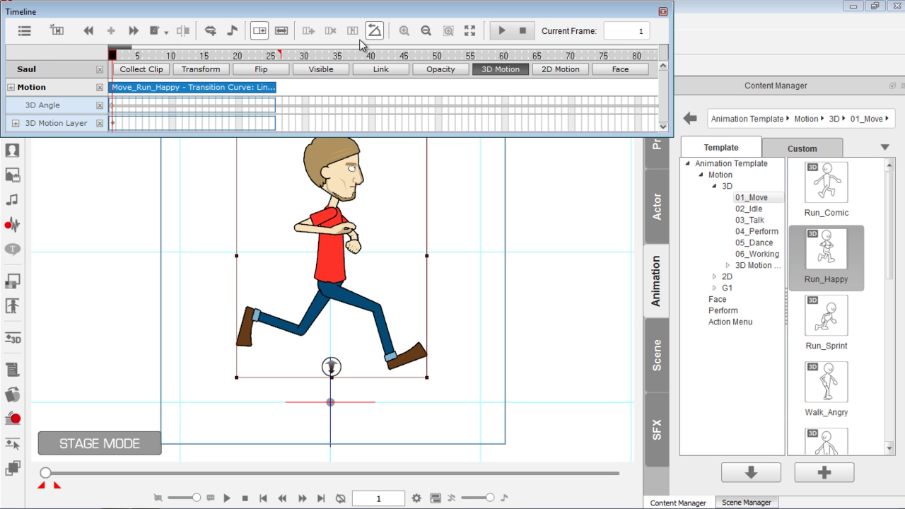
pyautogui.click(663, 12)
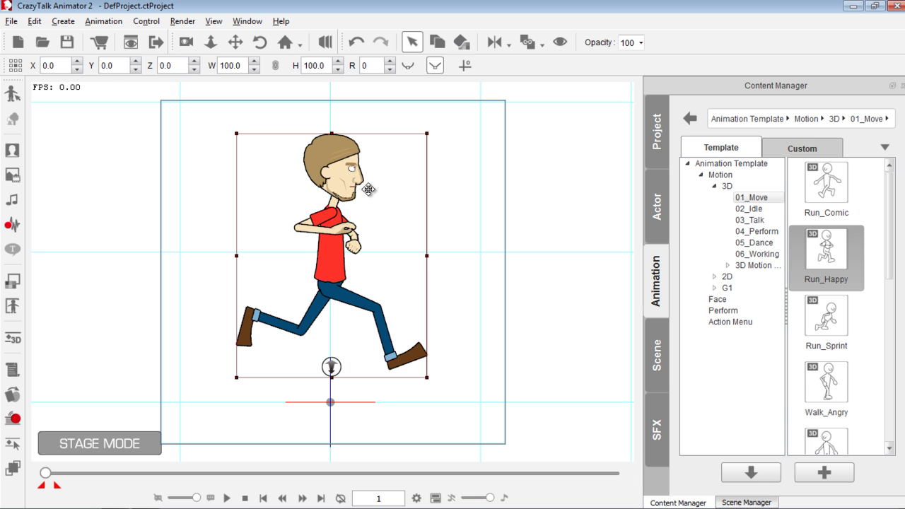
pyautogui.click(157, 44)
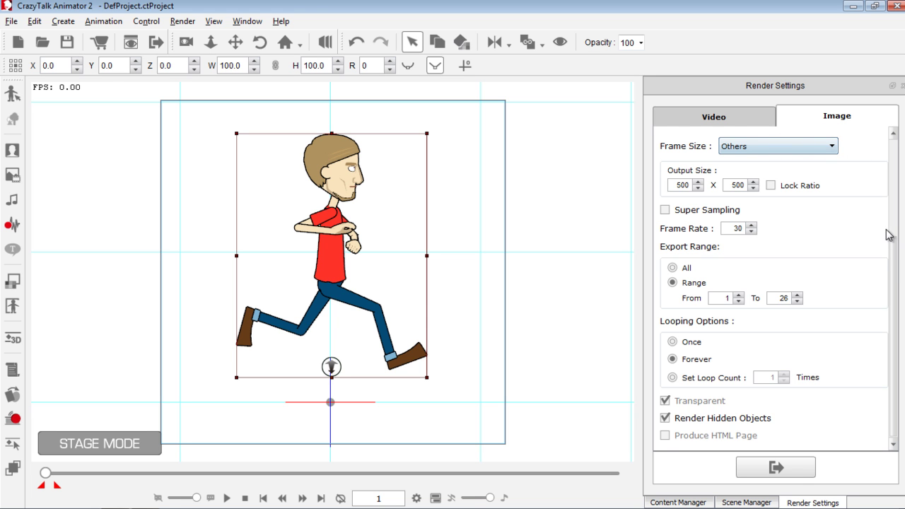
pyautogui.scroll(2, 885, 244)
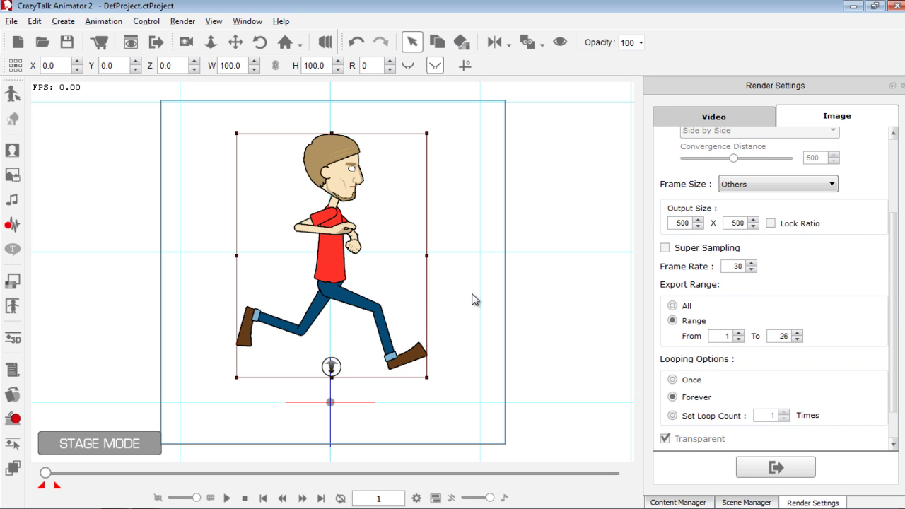
# Play the run several times to check whether the character stays well placed inside the output frame.
pyautogui.click(227, 499)
pyautogui.click(229, 497)
pyautogui.click(241, 499)
pyautogui.click(227, 499)
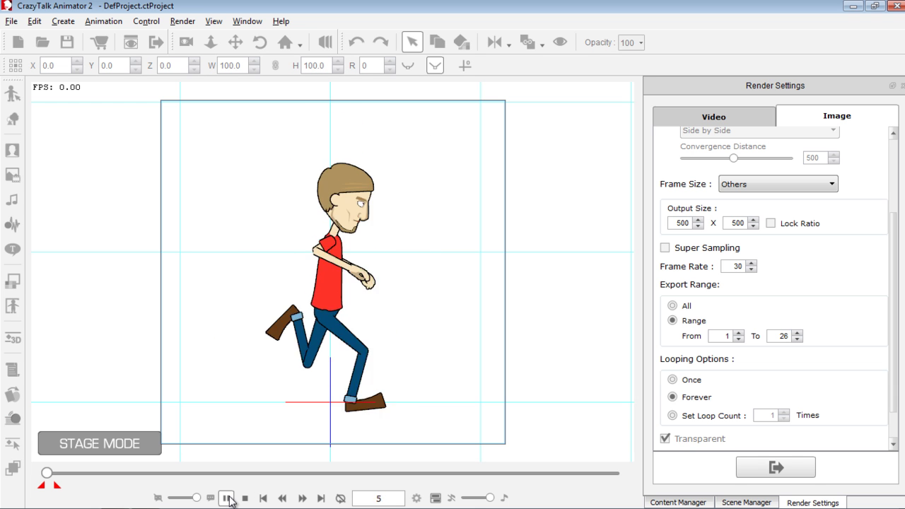
pyautogui.click(243, 500)
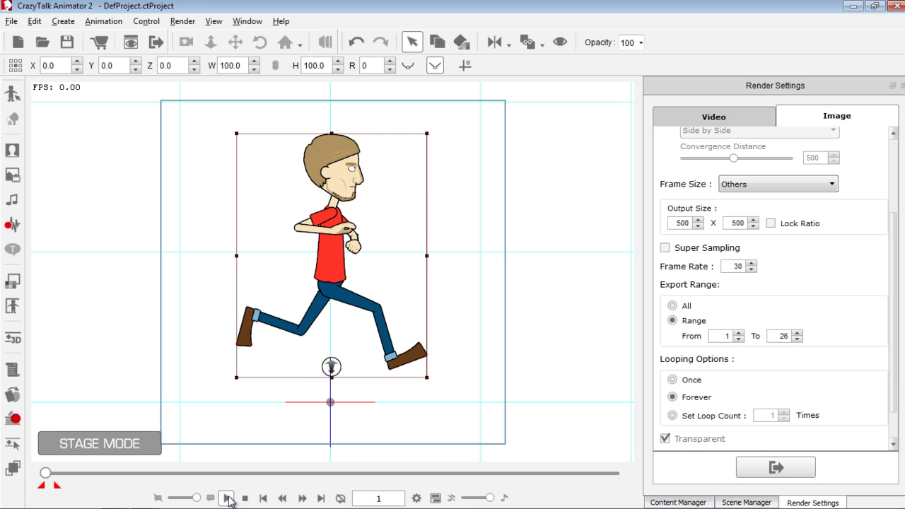
pyautogui.click(227, 498)
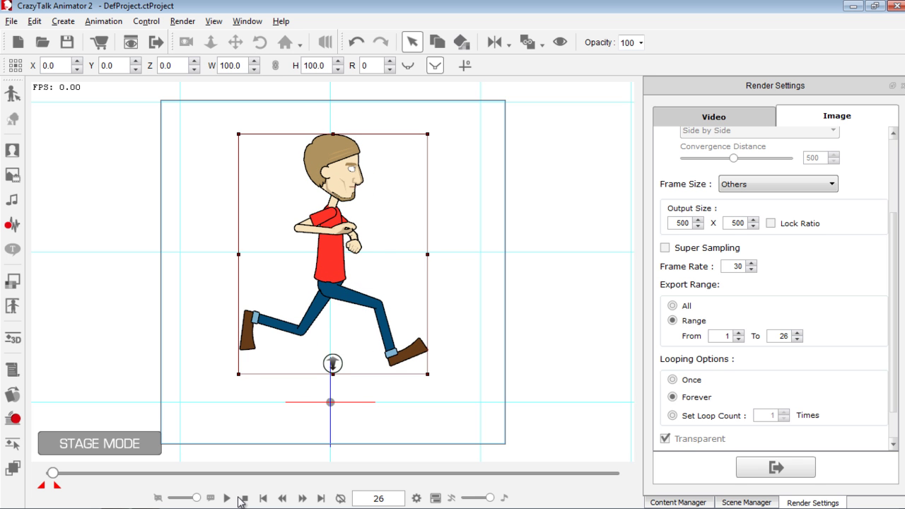
pyautogui.click(243, 498)
# Lower the running character to a Y position of -8.0 and preview the run in the frame.
pyautogui.click(341, 243)
pyautogui.moveTo(340, 243); pyautogui.dragTo(340, 251)
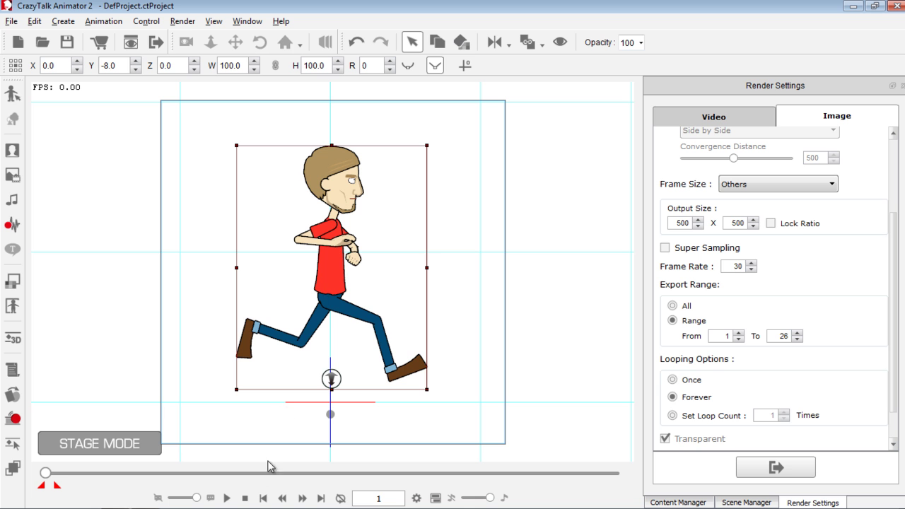
pyautogui.click(227, 498)
pyautogui.click(227, 498)
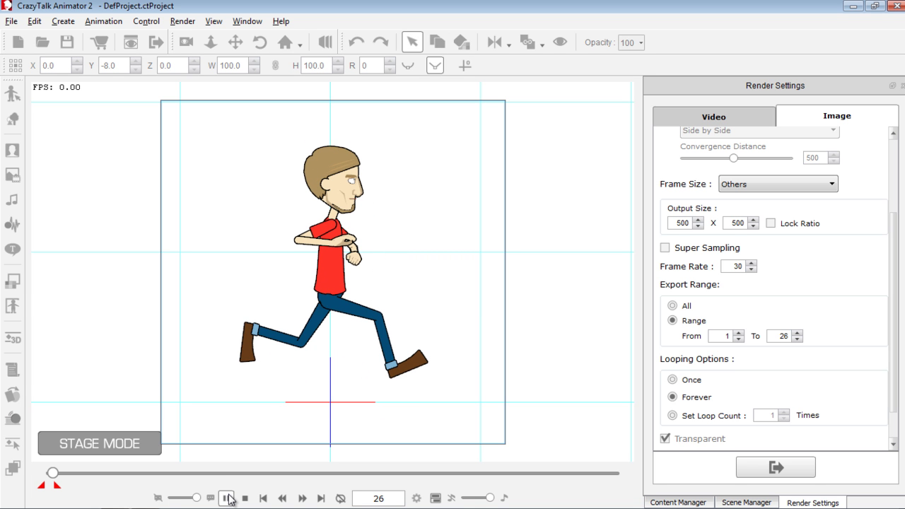
pyautogui.click(244, 498)
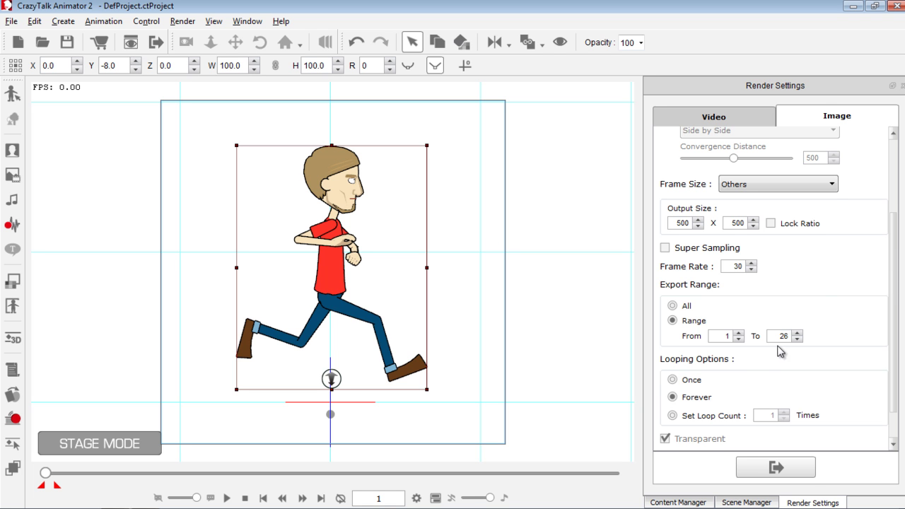
# Start exporting the run image sequence and create a folder named run inside the animations folder.
pyautogui.scroll(3, 892, 319)
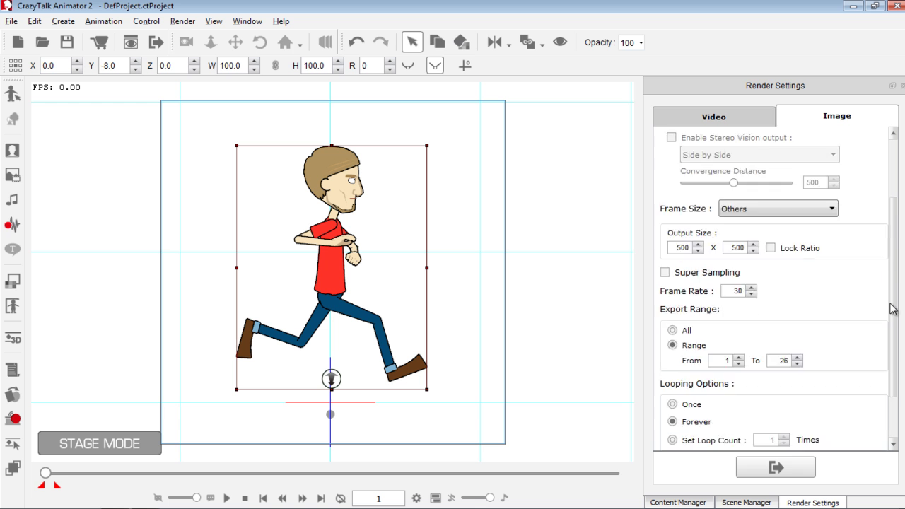
pyautogui.scroll(-4, 883, 323)
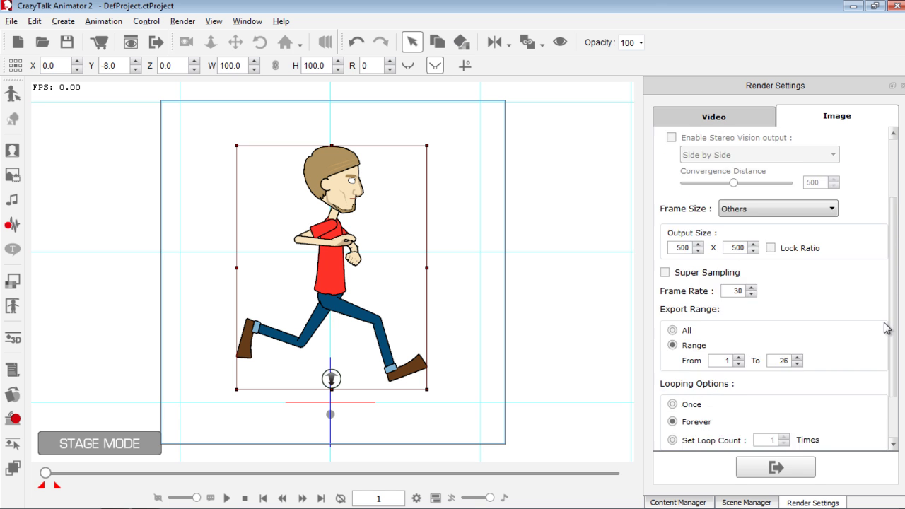
pyautogui.click(788, 463)
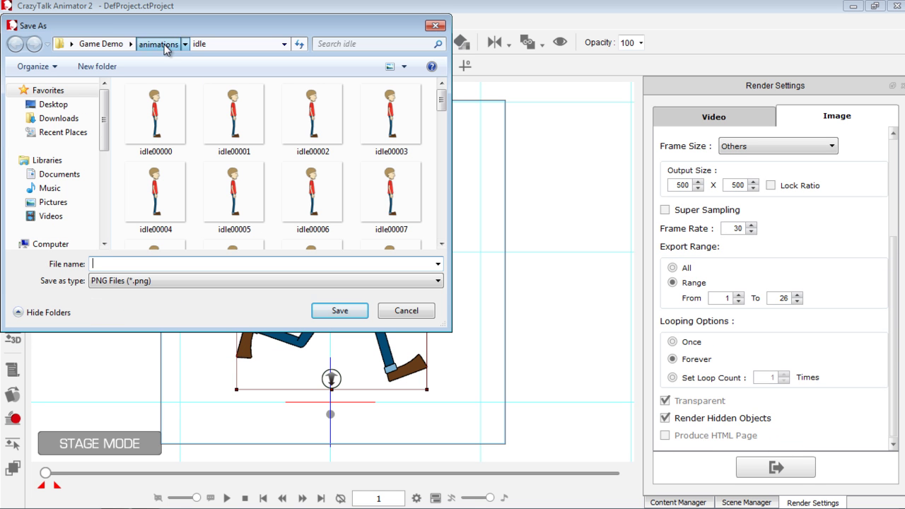
pyautogui.click(159, 44)
pyautogui.rightClick(173, 170)
pyautogui.moveTo(226, 311)
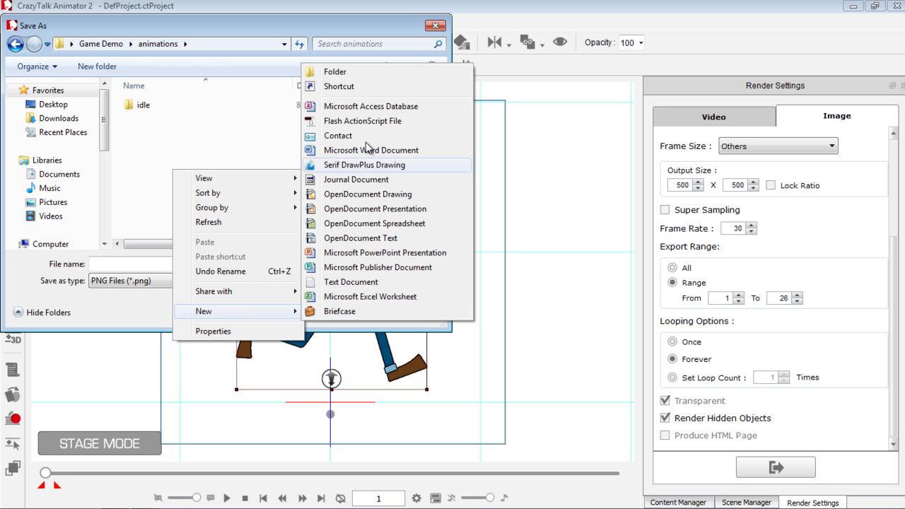
pyautogui.click(368, 75)
pyautogui.write('run')
pyautogui.press('Return')
# Export the PNG sequence into the run folder under the file name run and review the exported frames.
pyautogui.doubleClick(156, 119)
pyautogui.click(151, 262)
pyautogui.write('run')
pyautogui.press('Return')
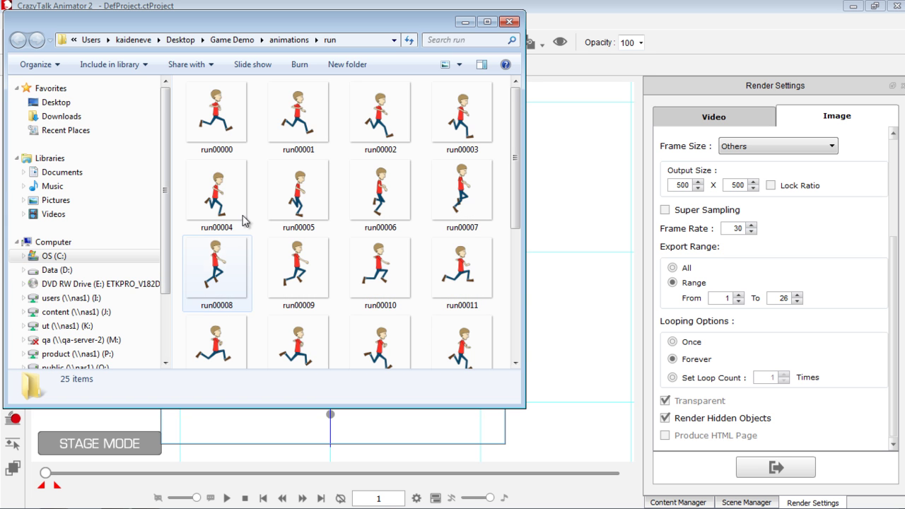
pyautogui.moveTo(515, 141)
pyautogui.mouseDown()
pyautogui.moveTo(512, 247)
pyautogui.moveTo(515, 134)
pyautogui.mouseUp()
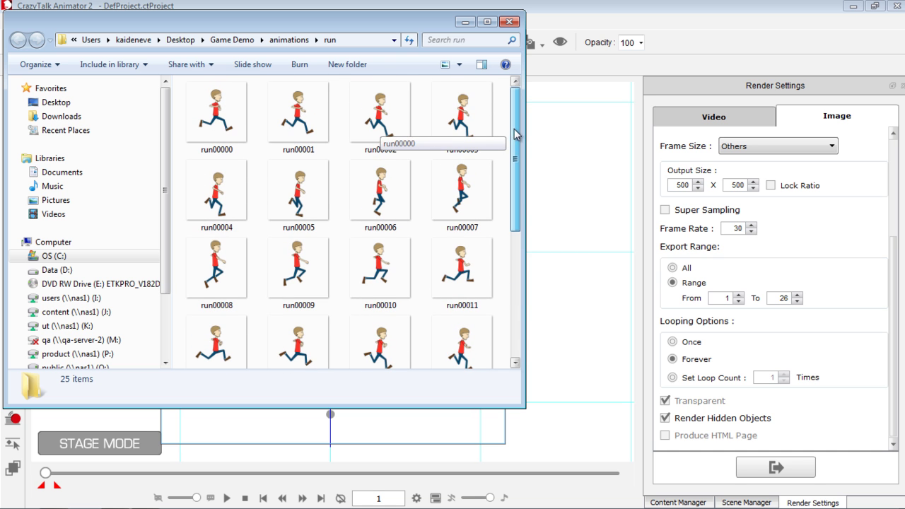
pyautogui.click(511, 22)
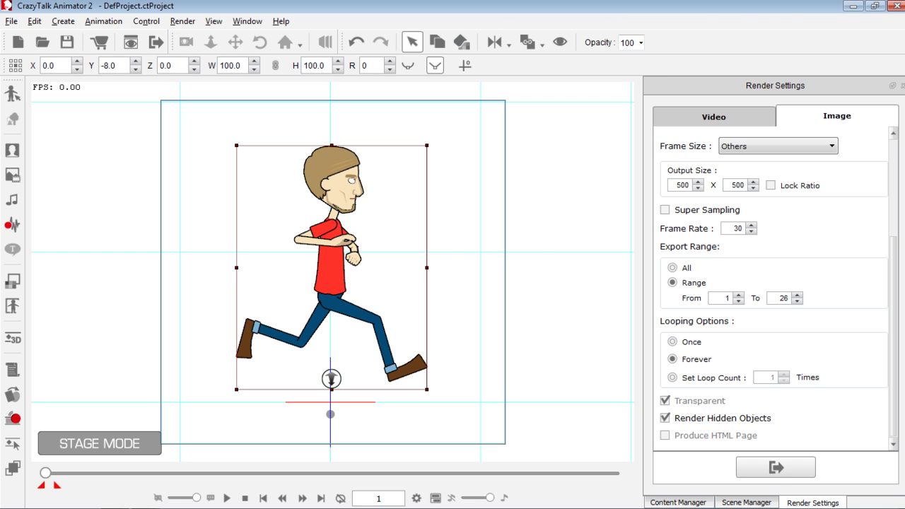
# Close CrazyTalk Animator, open TexturePacker, and create a project for the Unity Texture2D sprite sheet framework.
pyautogui.click(896, 6)
pyautogui.click(464, 280)
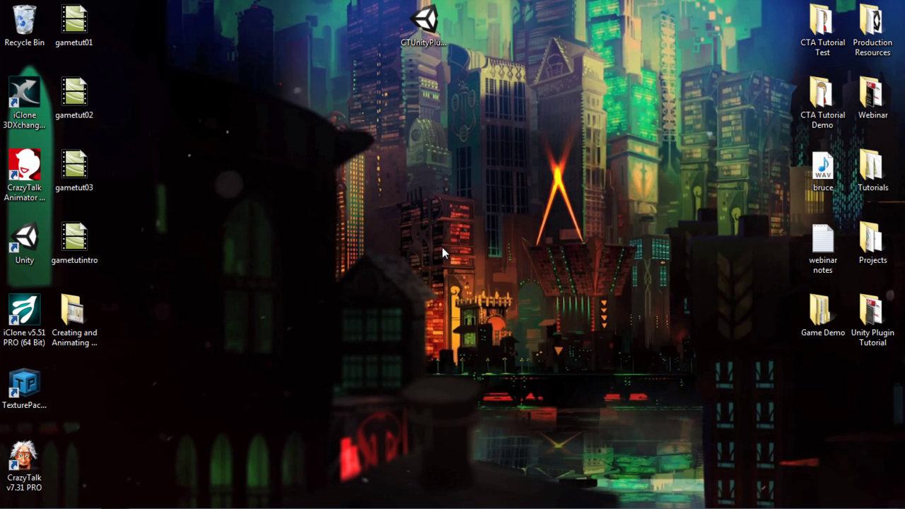
pyautogui.doubleClick(33, 384)
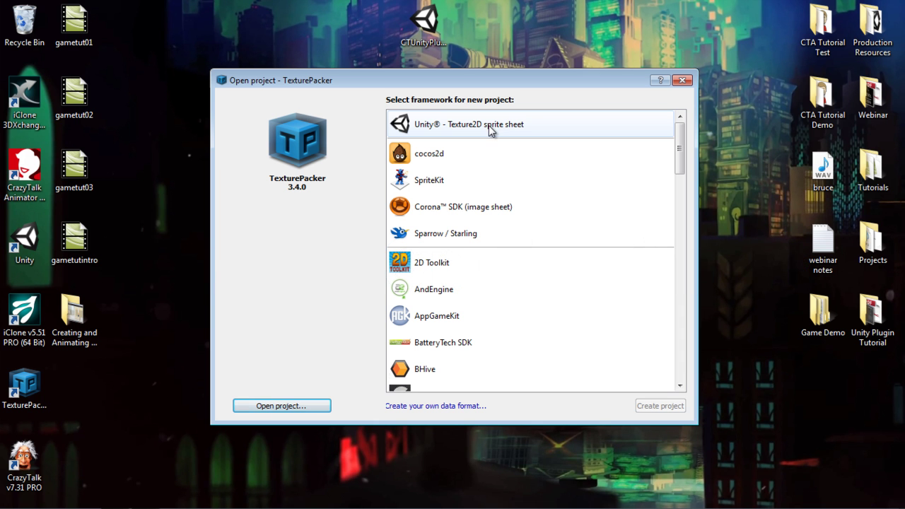
pyautogui.click(489, 125)
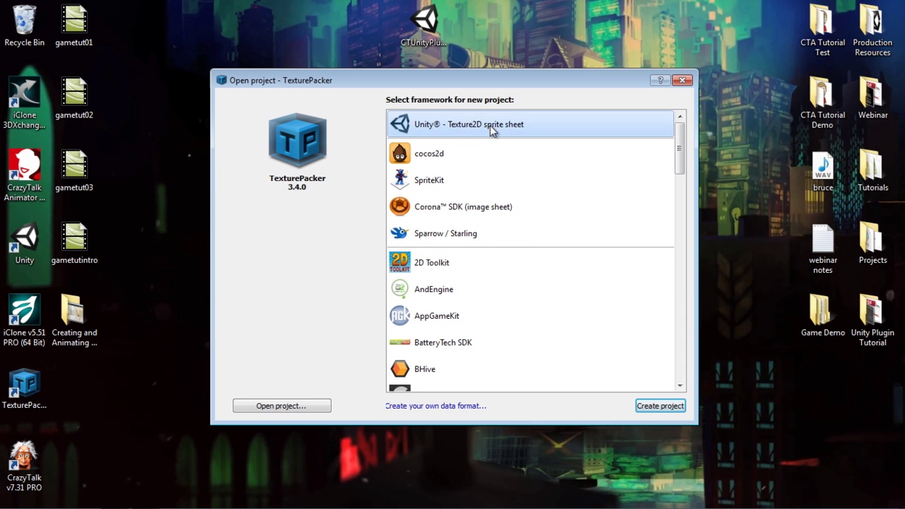
pyautogui.click(660, 406)
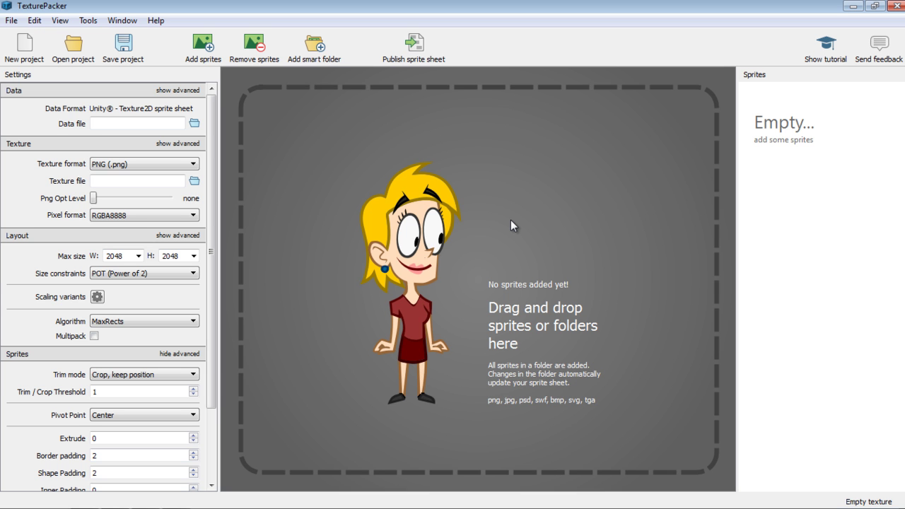
# Switch to Unity and start a new project named Game Tutorial in the Documents folder.
pyautogui.hotkey('alt', 'Tab')
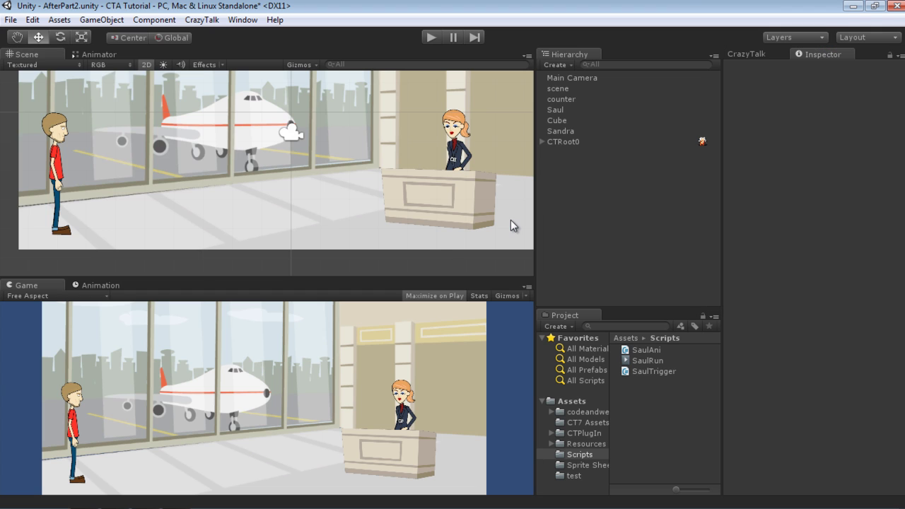
pyautogui.click(10, 20)
pyautogui.moveTo(31, 20)
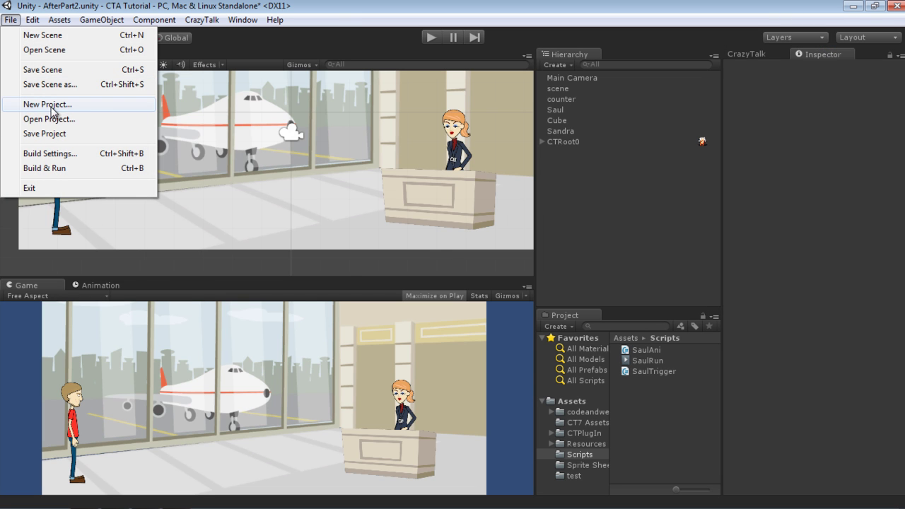
pyautogui.click(63, 106)
pyautogui.moveTo(474, 203); pyautogui.dragTo(397, 204)
pyautogui.write('Game')
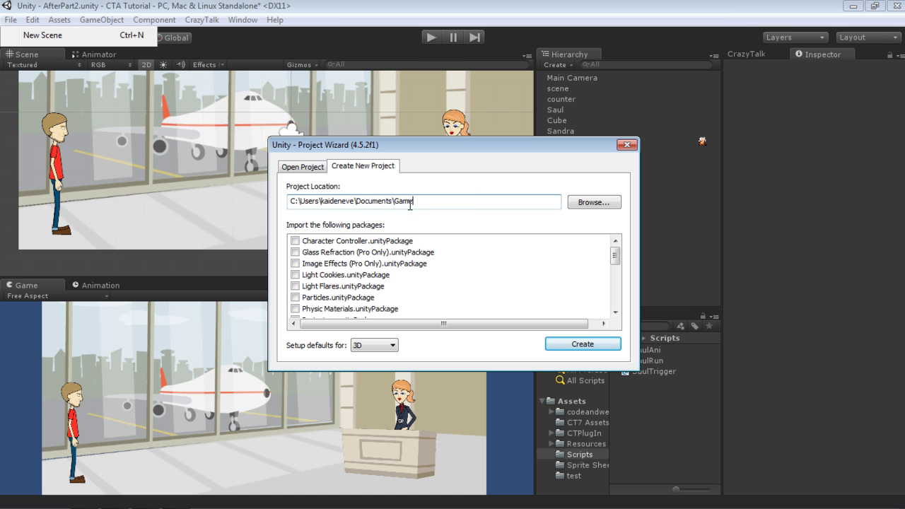
pyautogui.write(' Tutorial')
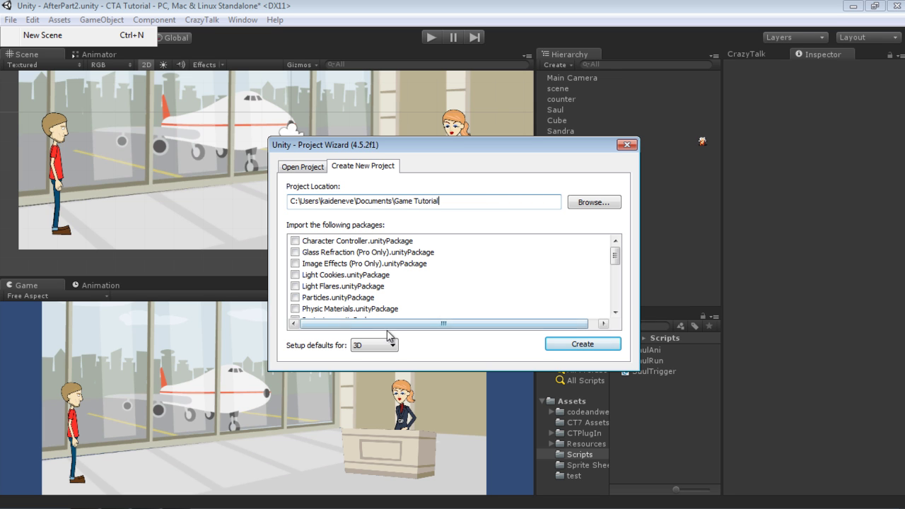
# Set the project defaults to 2D and create it without saving changes to the open scene.
pyautogui.click(387, 346)
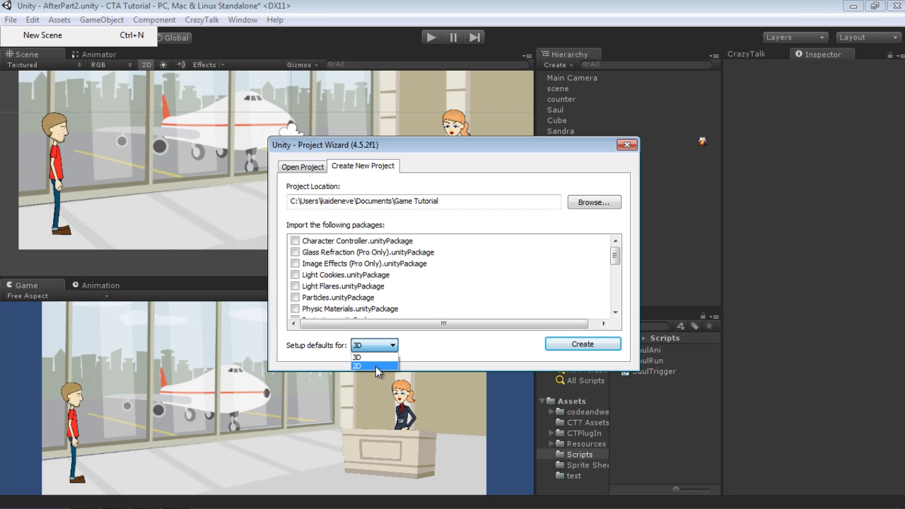
pyautogui.click(375, 366)
pyautogui.click(580, 344)
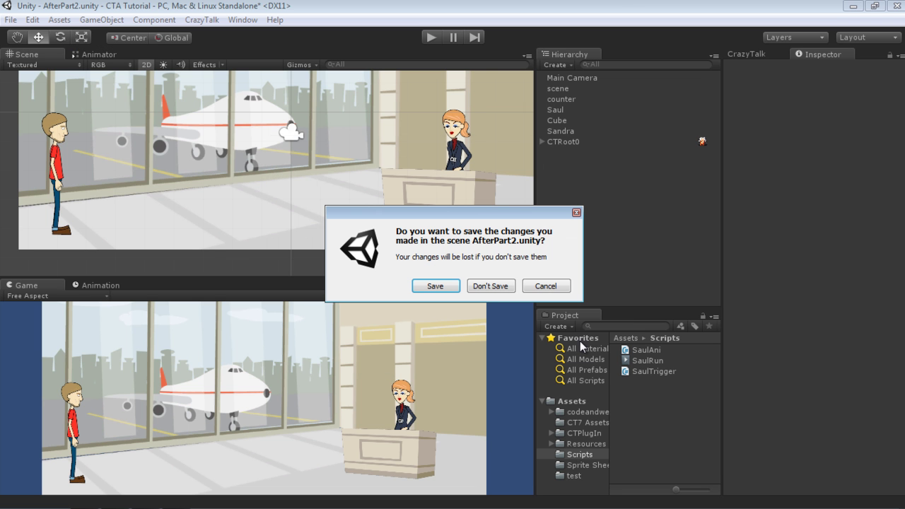
pyautogui.click(502, 289)
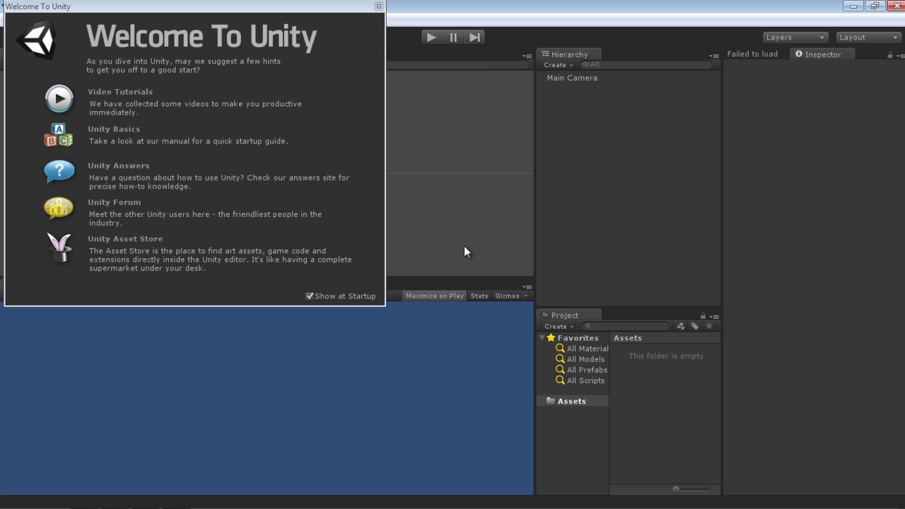
# Close the welcome window and select the Main Camera to show its settings.
pyautogui.click(378, 6)
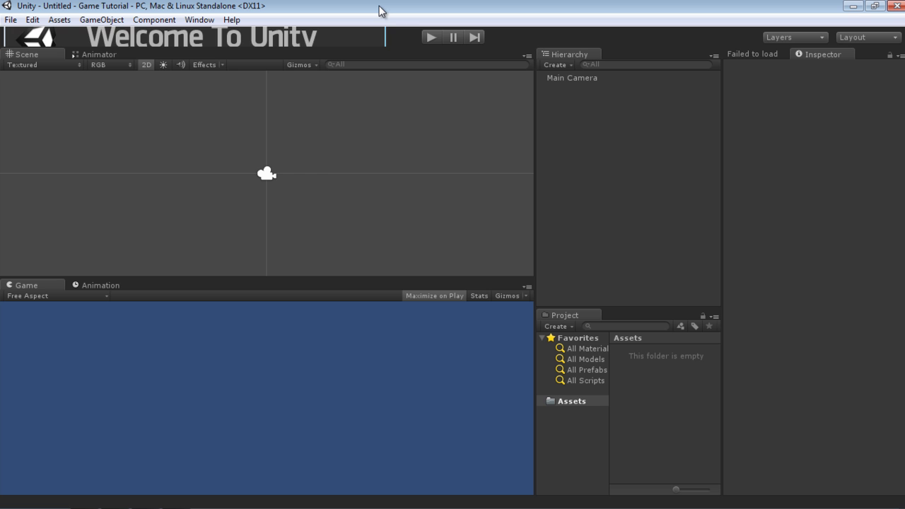
pyautogui.click(562, 76)
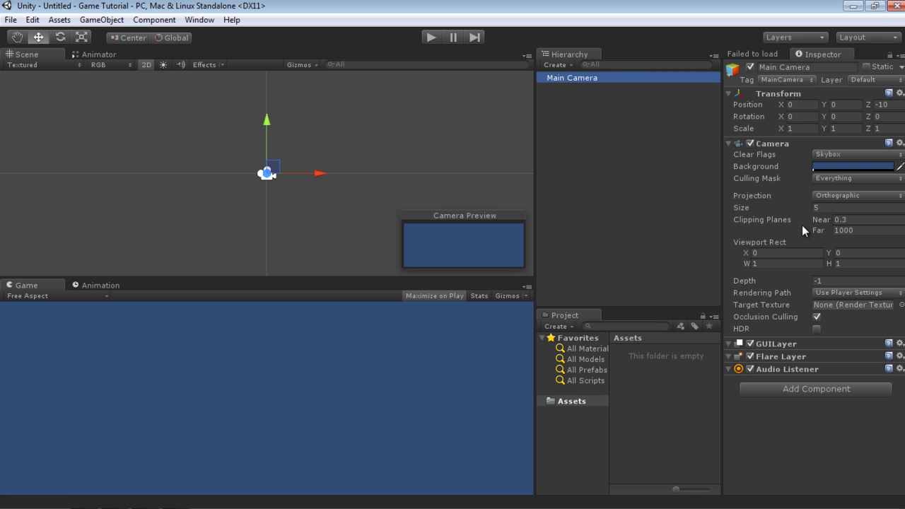
pyautogui.press('q')
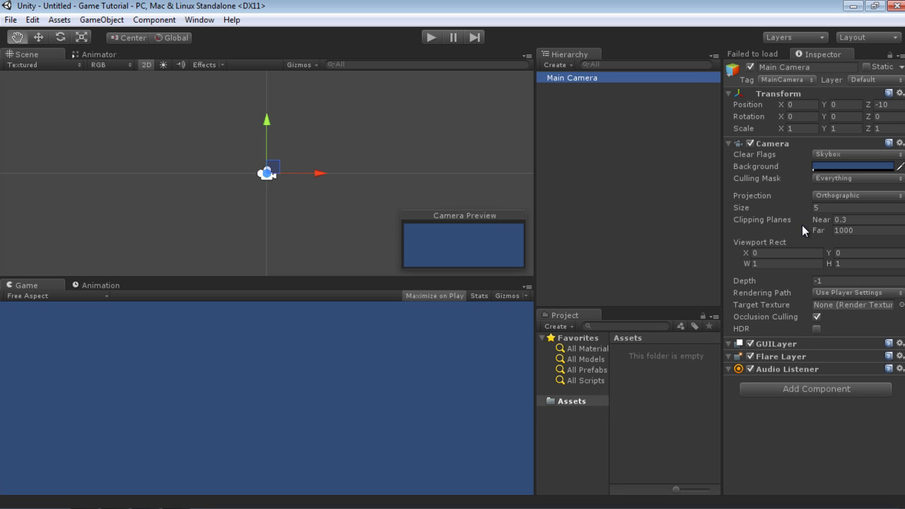
# Switch to the browser's Asset Store page, open TexturePacker Importer in Unity, import the whole package, and close the store.
pyautogui.hotkey('alt', 'Tab')
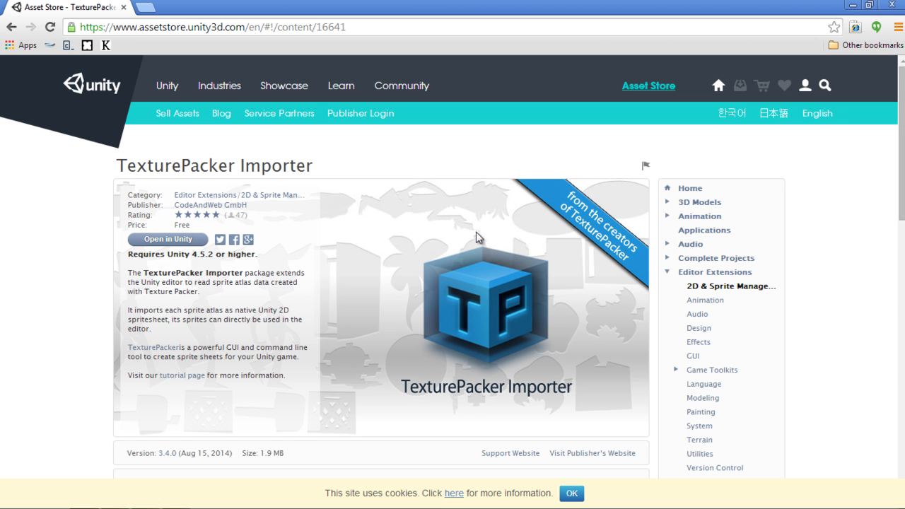
pyautogui.click(170, 241)
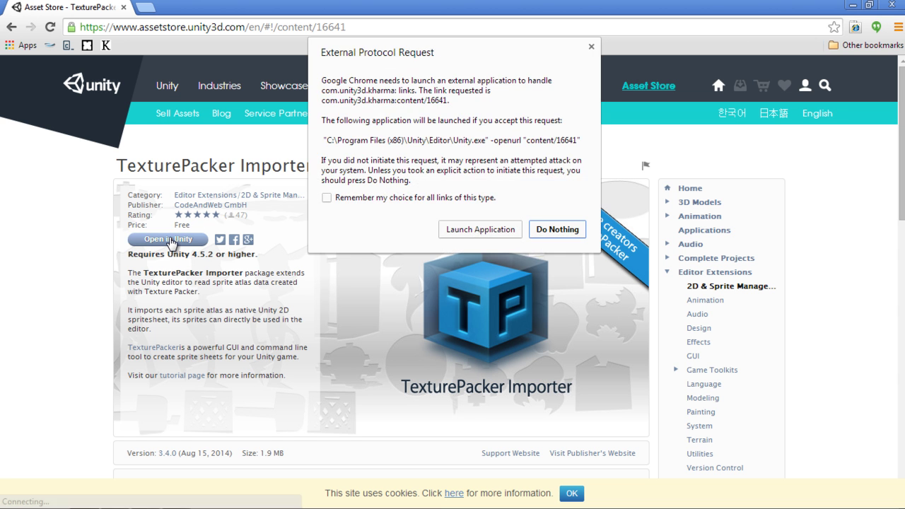
pyautogui.click(491, 231)
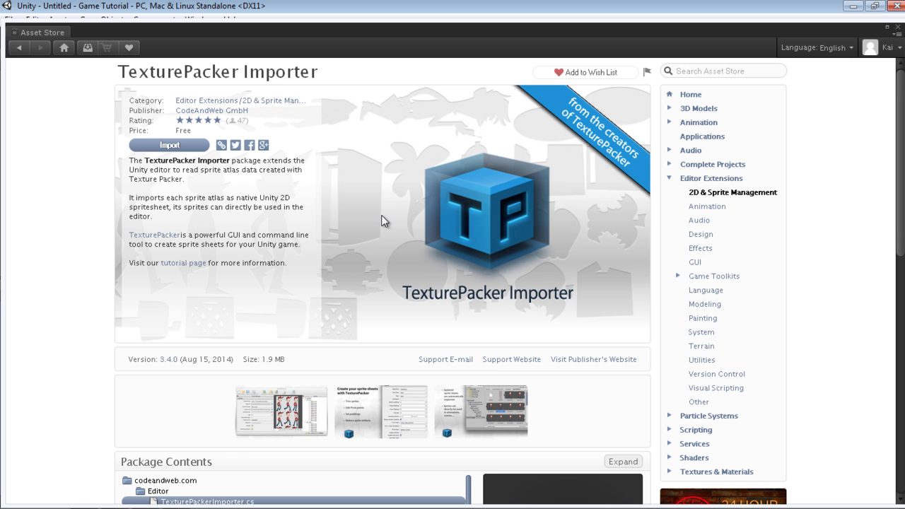
pyautogui.click(163, 145)
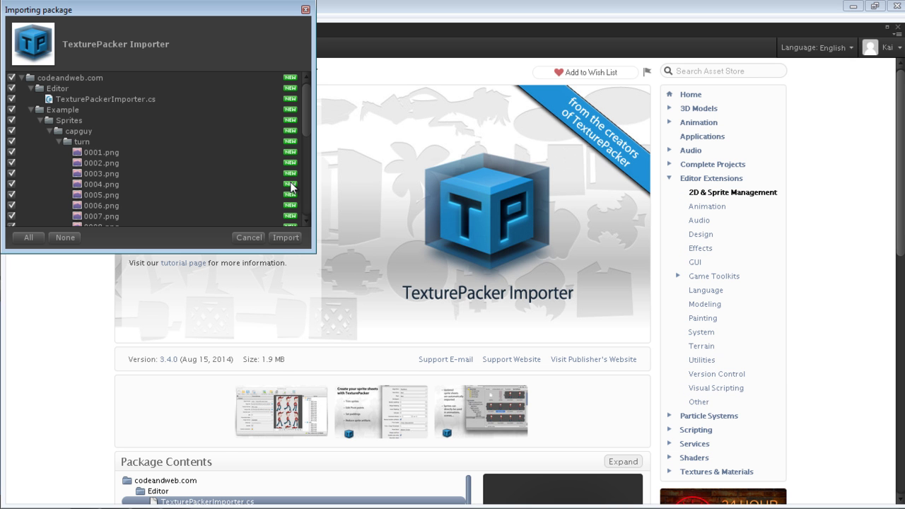
pyautogui.click(284, 237)
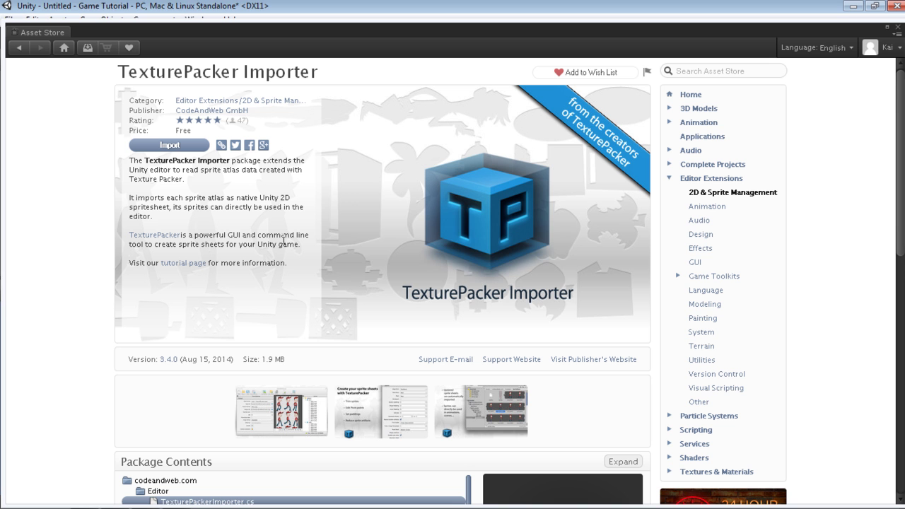
pyautogui.click(895, 31)
pyautogui.click(624, 82)
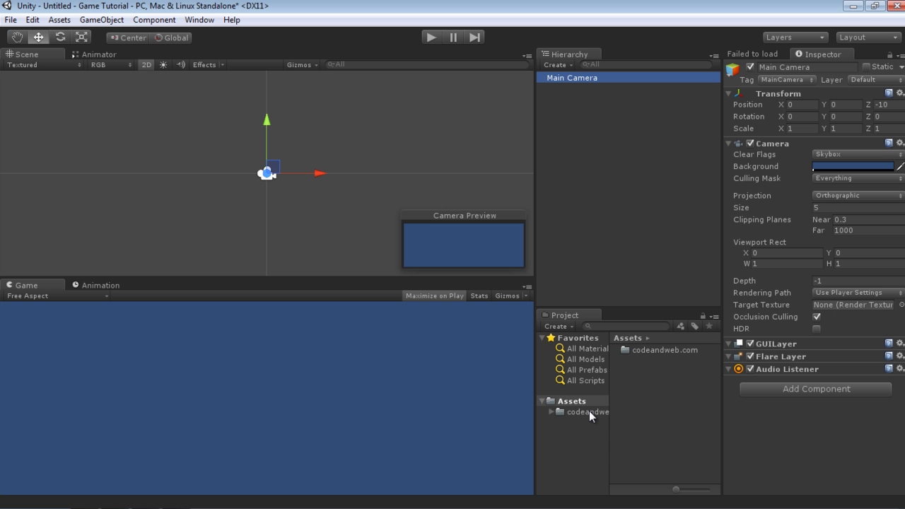
pyautogui.hotkey('alt', 'Tab')
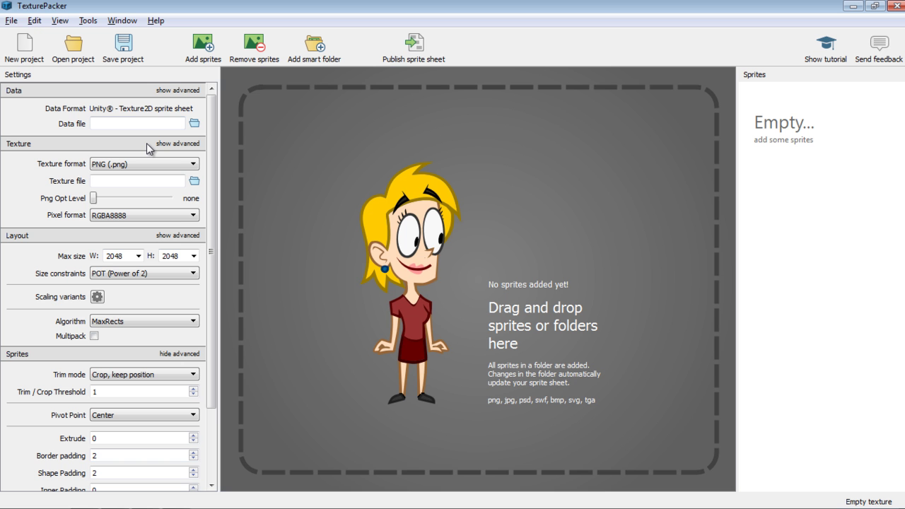
pyautogui.hotkey('alt', 'Tab')
pyautogui.press('Tab')
pyautogui.press('Tab')
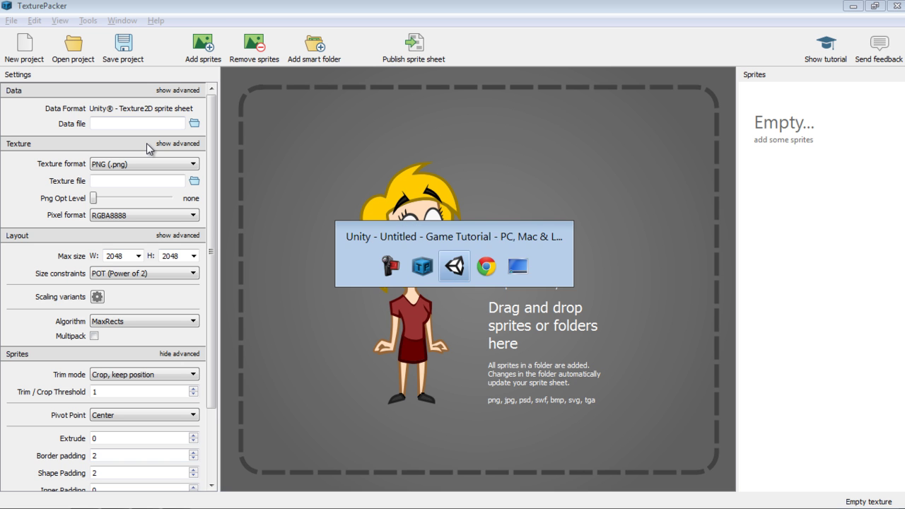
pyautogui.hotkey('shift', 'Tab')
pyautogui.hotkey('shift', 'Tab')
# Create a folder named animations in the Unity project's Assets.
pyautogui.rightClick(639, 388)
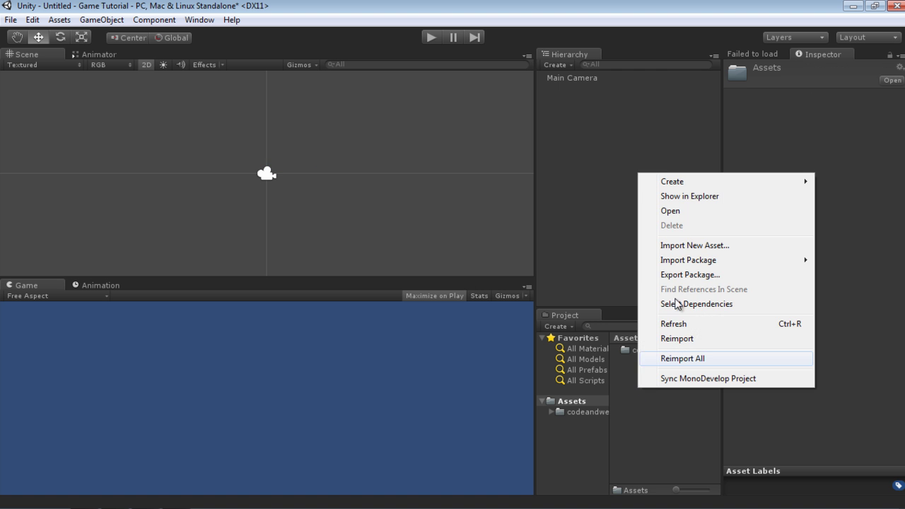
pyautogui.moveTo(689, 183)
pyautogui.click(578, 181)
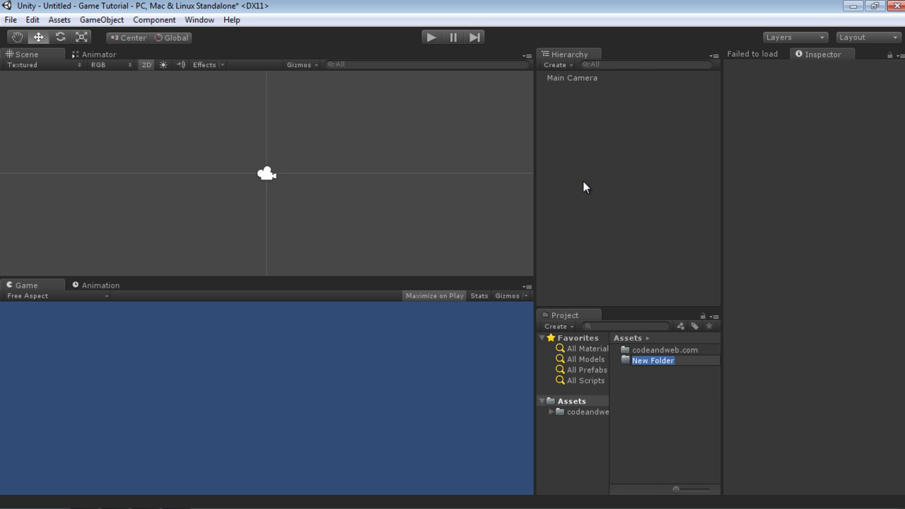
pyautogui.write('animations')
pyautogui.press('Return')
# Switch from Unity to the TexturePacker window with the empty sprite sheet project.
pyautogui.hotkey('alt', 'Tab')
pyautogui.hotkey('alt', 'Tab')
pyautogui.hotkey('alt', 'Tab')
pyautogui.hotkey('alt', 'Tab')
pyautogui.hotkey('alt', 'Tab')
pyautogui.hotkey('alt', 'Tab')
pyautogui.hotkey('alt', 'Tab')
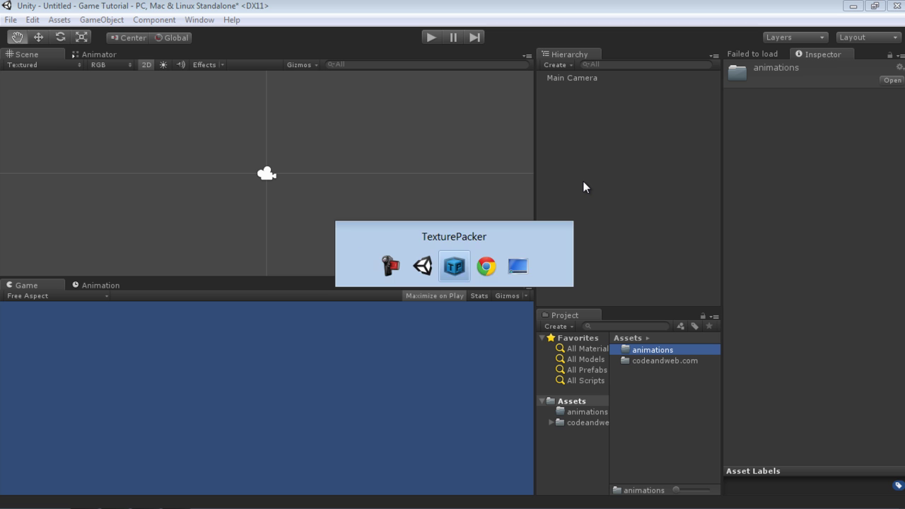
pyautogui.hotkey('alt', 'Tab')
pyautogui.hotkey('alt', 'Tab')
pyautogui.hotkey('alt', 'Tab')
pyautogui.hotkey('alt', 'Tab')
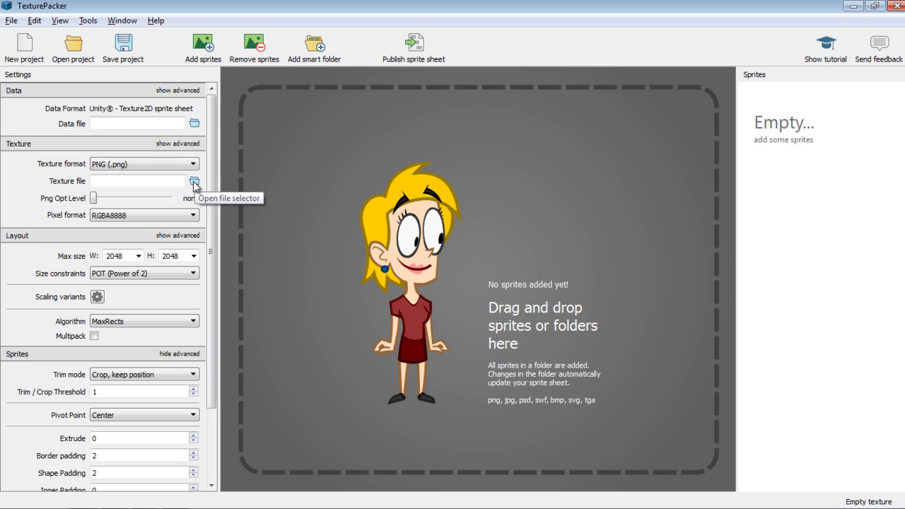
# Set the data file to animations.tpsheet in the Assets/animations folder of the Game Tutorial project in Documents.
pyautogui.click(194, 124)
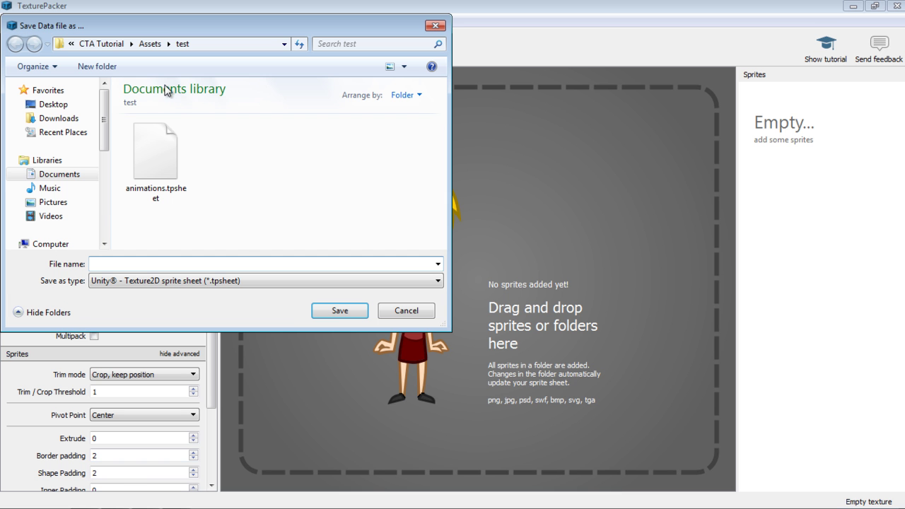
pyautogui.click(61, 106)
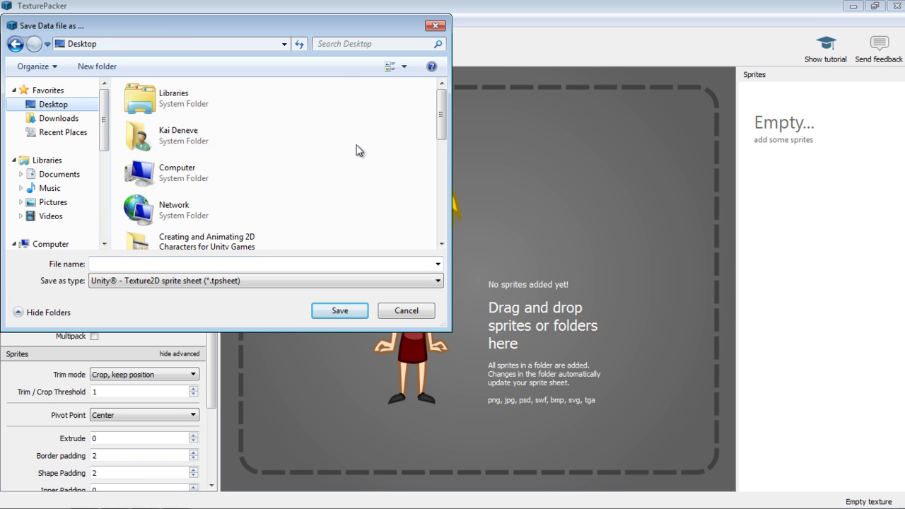
pyautogui.click(55, 177)
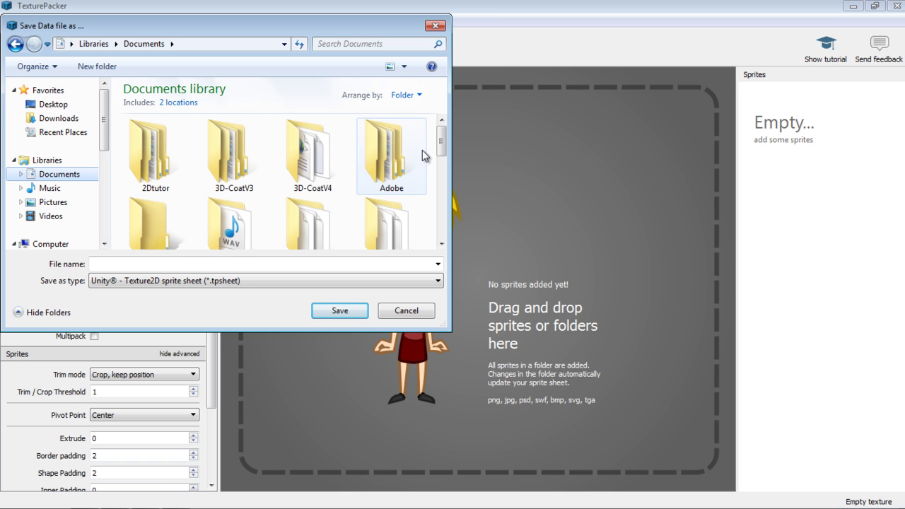
pyautogui.moveTo(443, 145); pyautogui.dragTo(438, 173)
pyautogui.doubleClick(253, 193)
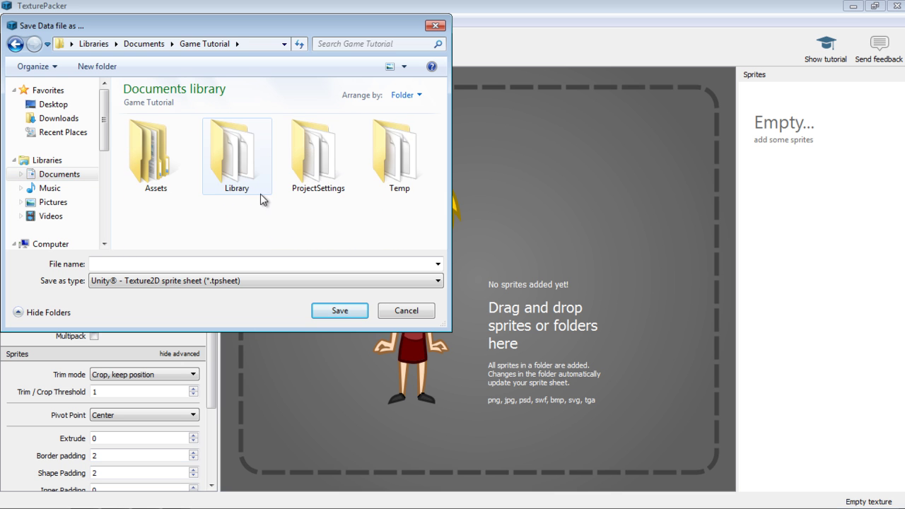
pyautogui.doubleClick(171, 153)
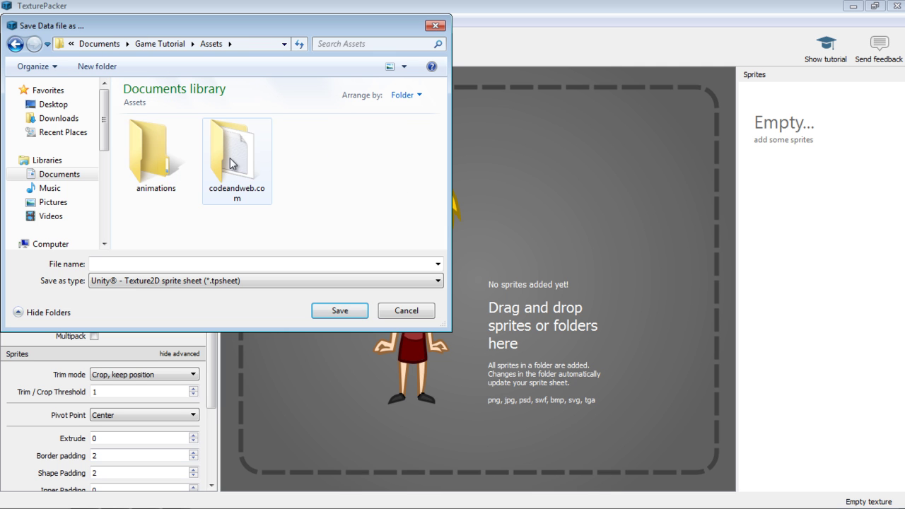
pyautogui.doubleClick(159, 152)
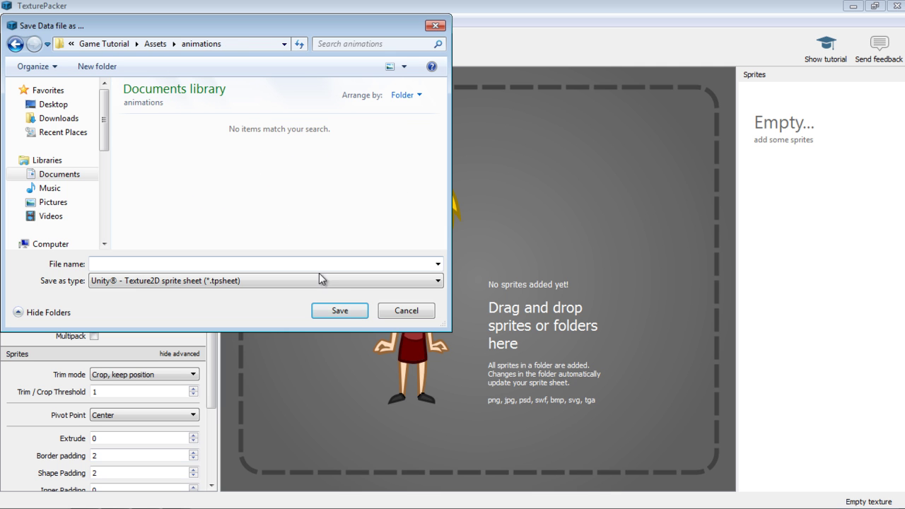
pyautogui.click(338, 264)
pyautogui.write('animations')
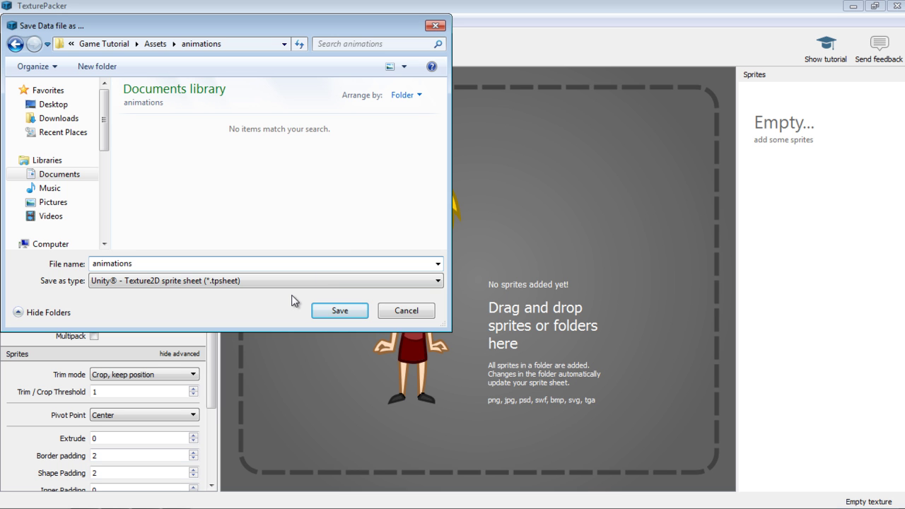
pyautogui.click(339, 310)
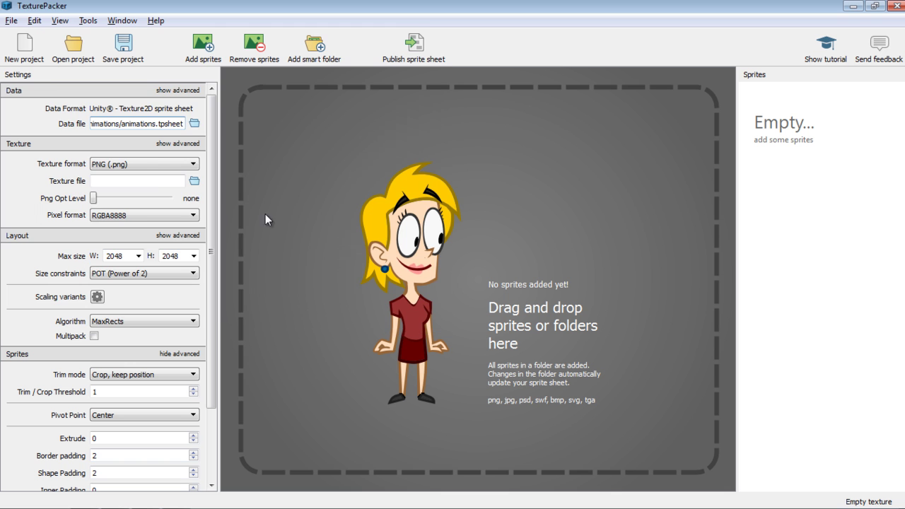
# Set the texture file to animations.png in the same Game Tutorial Assets/animations folder.
pyautogui.click(194, 182)
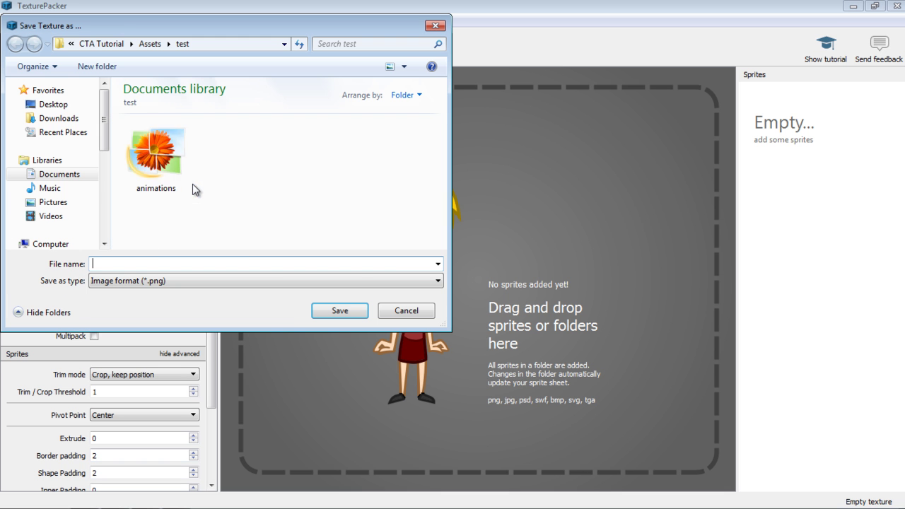
pyautogui.click(62, 106)
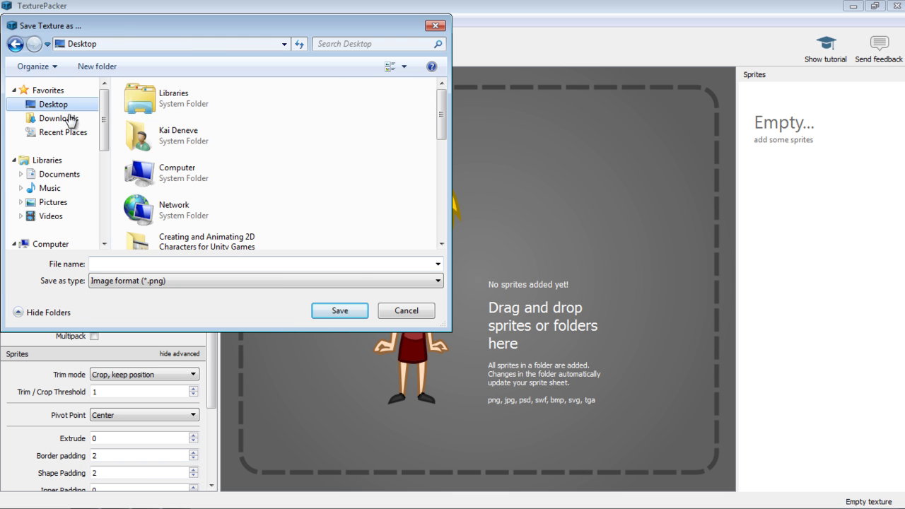
pyautogui.click(60, 174)
pyautogui.moveTo(440, 145); pyautogui.dragTo(441, 164)
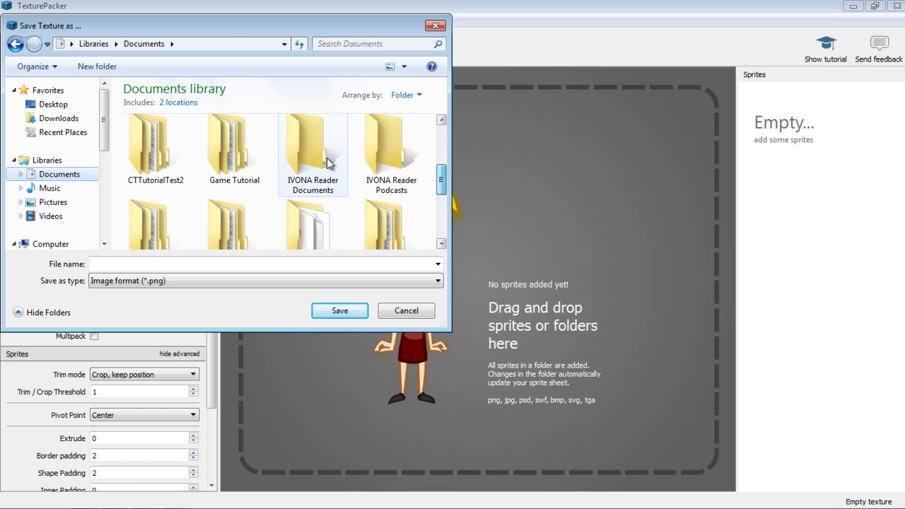
pyautogui.doubleClick(240, 162)
pyautogui.doubleClick(153, 170)
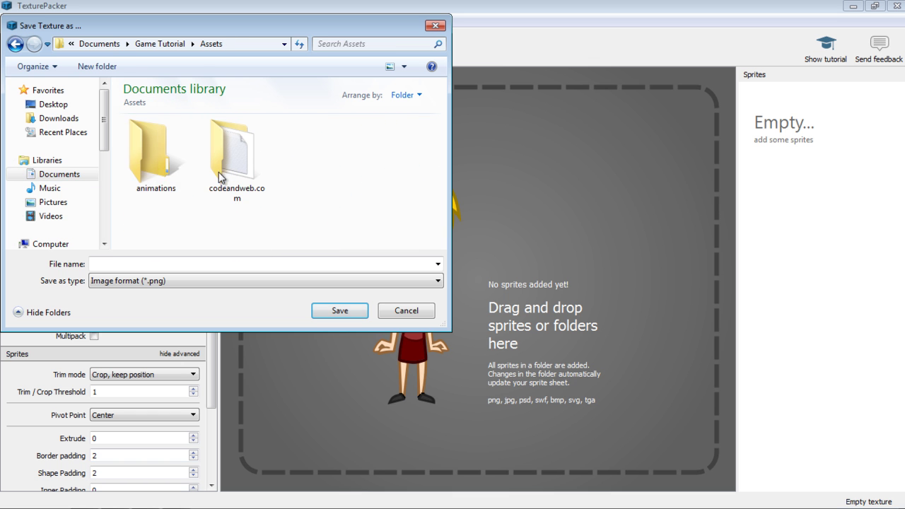
pyautogui.click(163, 172)
pyautogui.doubleClick(163, 172)
pyautogui.click(159, 261)
pyautogui.write('animations')
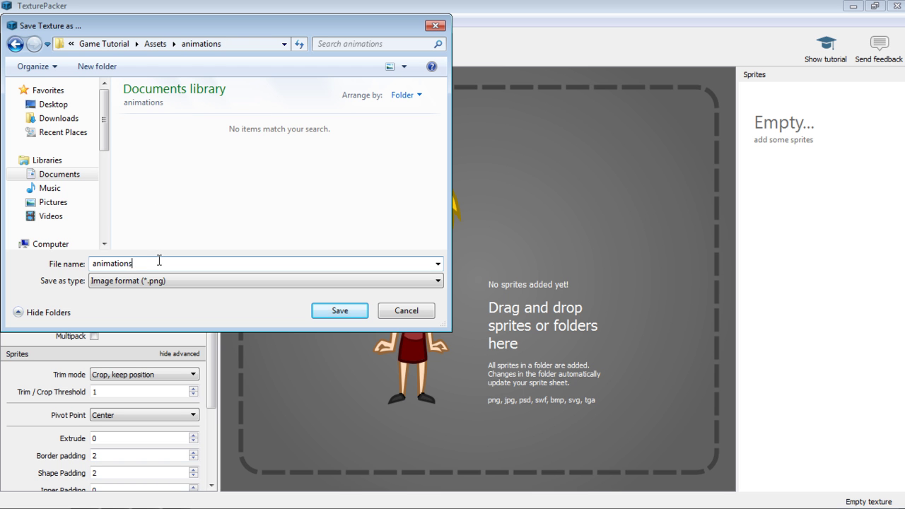
pyautogui.click(339, 310)
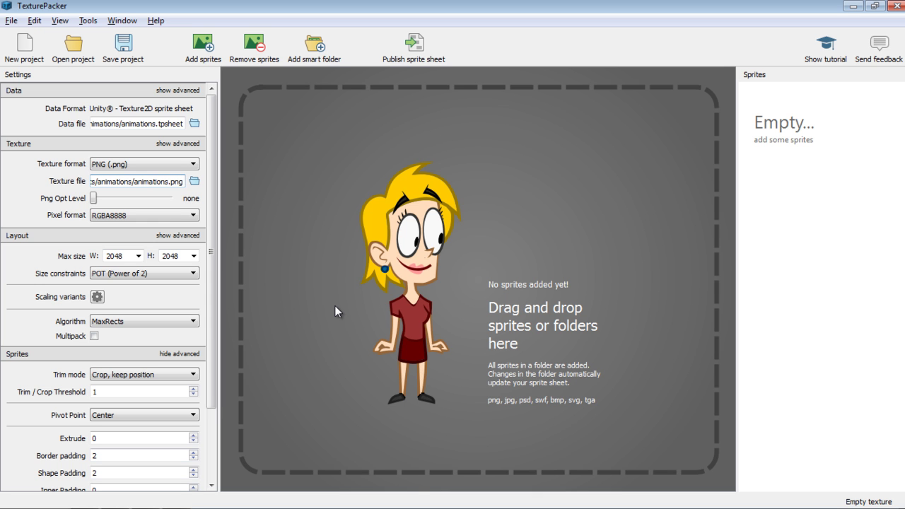
# Add the animations folder from Game Demo on the desktop as a smart folder, including its idle and run subfolders.
pyautogui.click(318, 54)
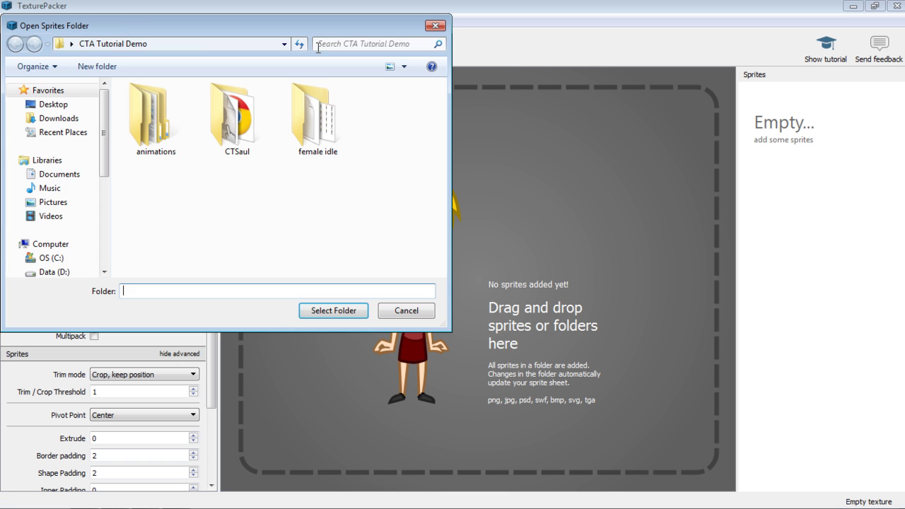
pyautogui.click(55, 105)
pyautogui.moveTo(444, 121); pyautogui.dragTo(433, 199)
pyautogui.doubleClick(192, 170)
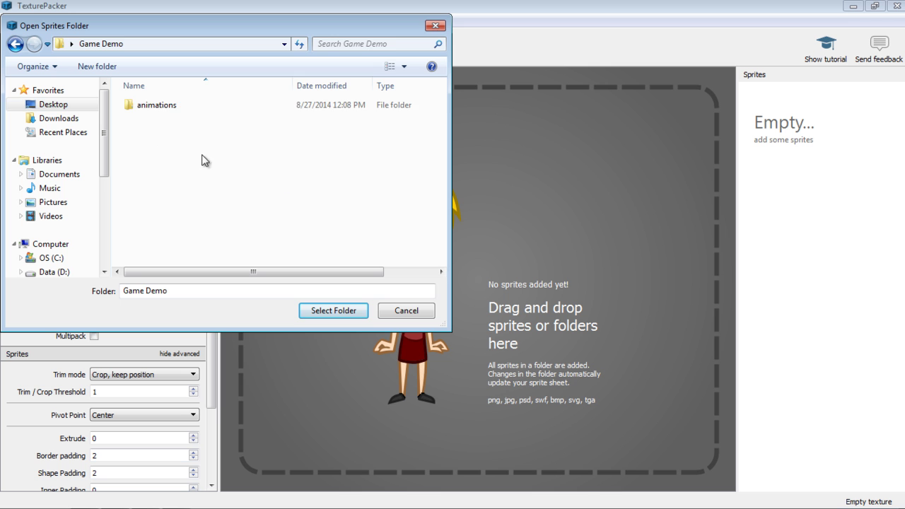
pyautogui.click(164, 112)
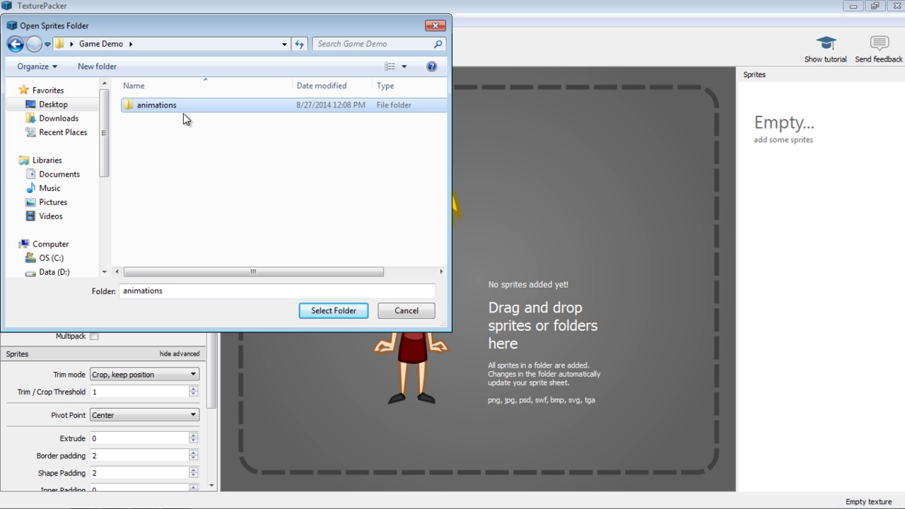
pyautogui.doubleClick(168, 115)
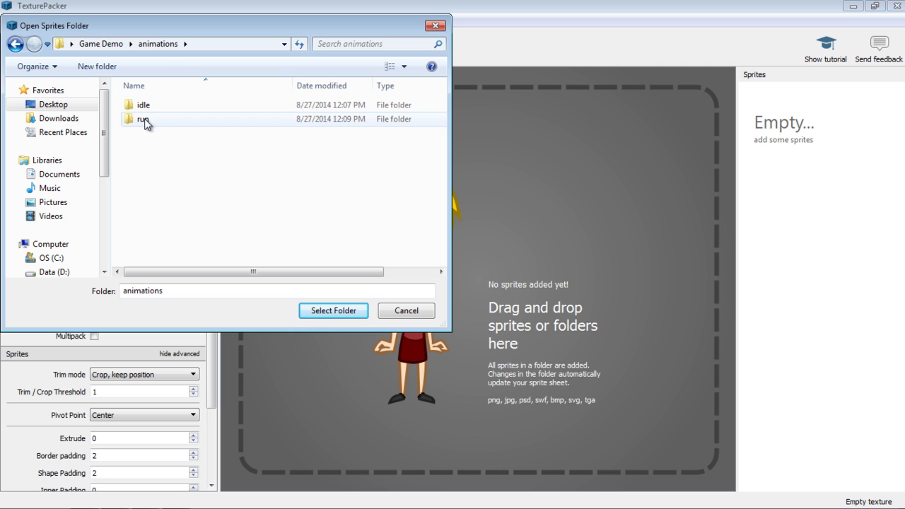
pyautogui.click(107, 44)
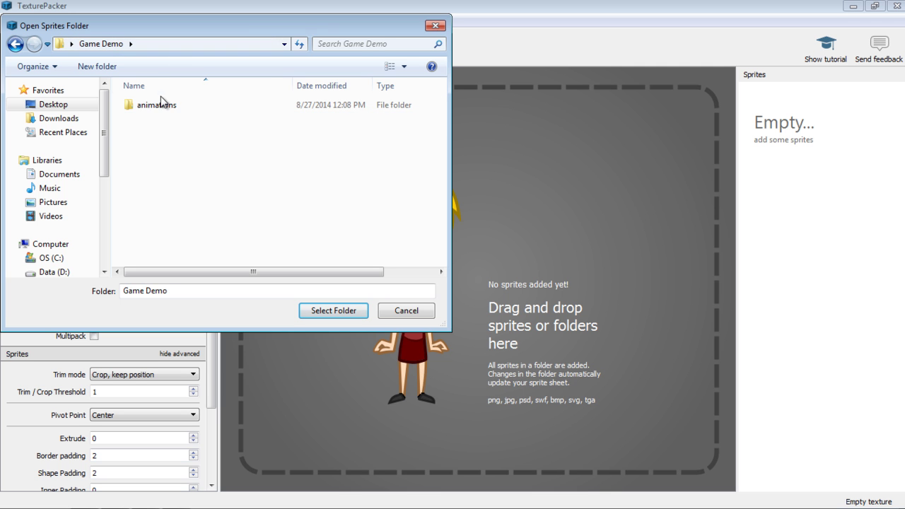
pyautogui.click(340, 310)
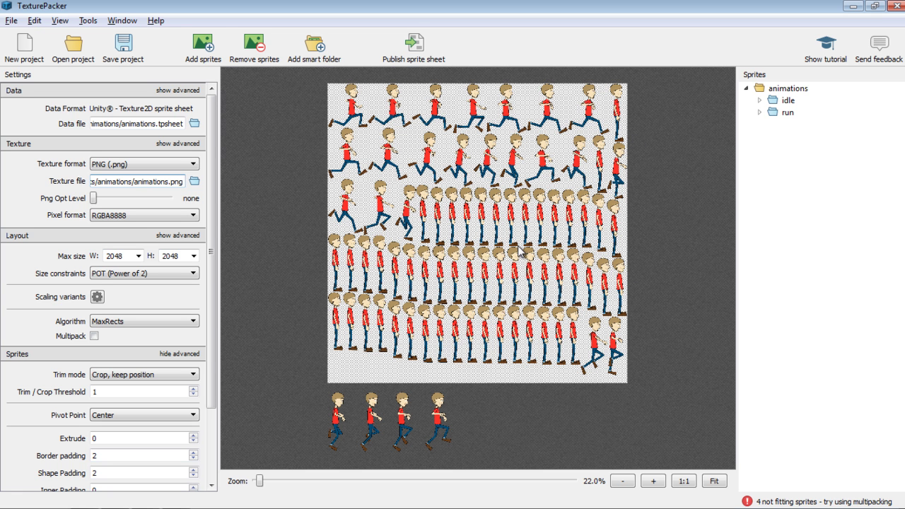
# Set the maximum sheet size to 4096 by 4096 and the size constraints to Any size.
pyautogui.click(139, 256)
pyautogui.click(133, 336)
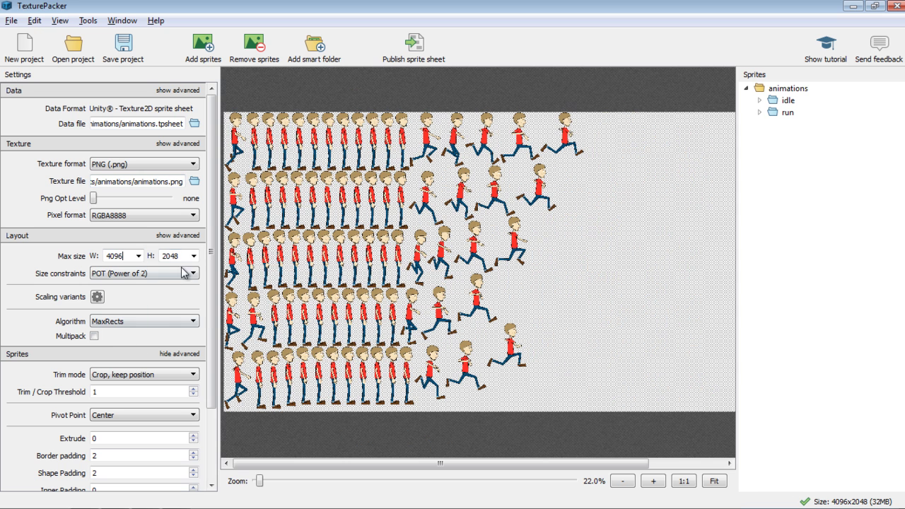
pyautogui.click(193, 257)
pyautogui.click(173, 336)
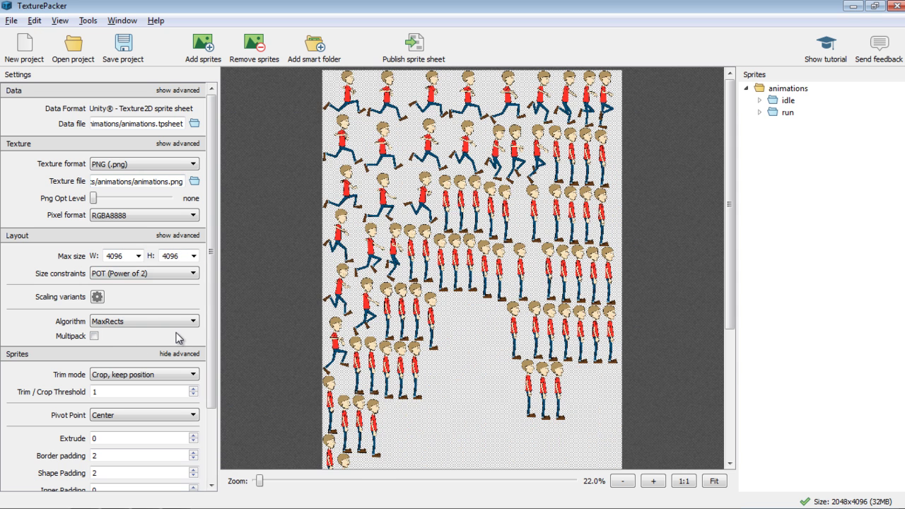
pyautogui.click(150, 274)
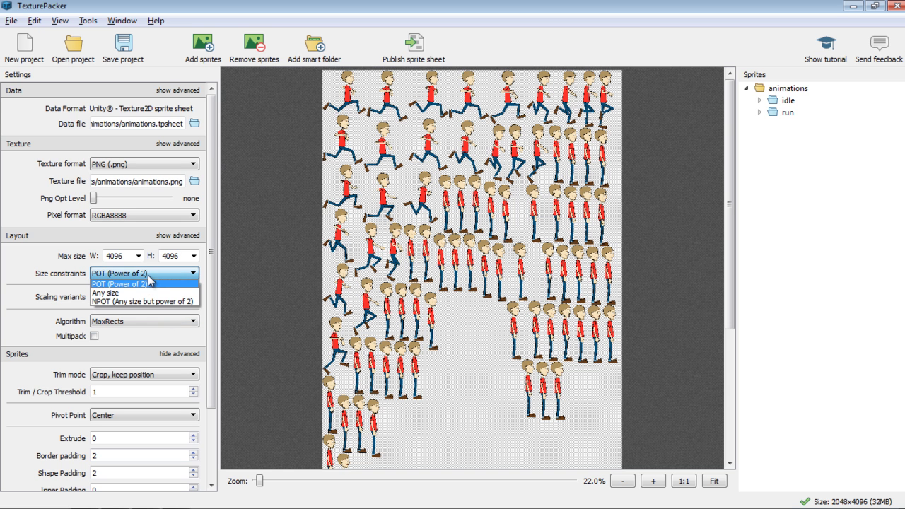
pyautogui.click(141, 294)
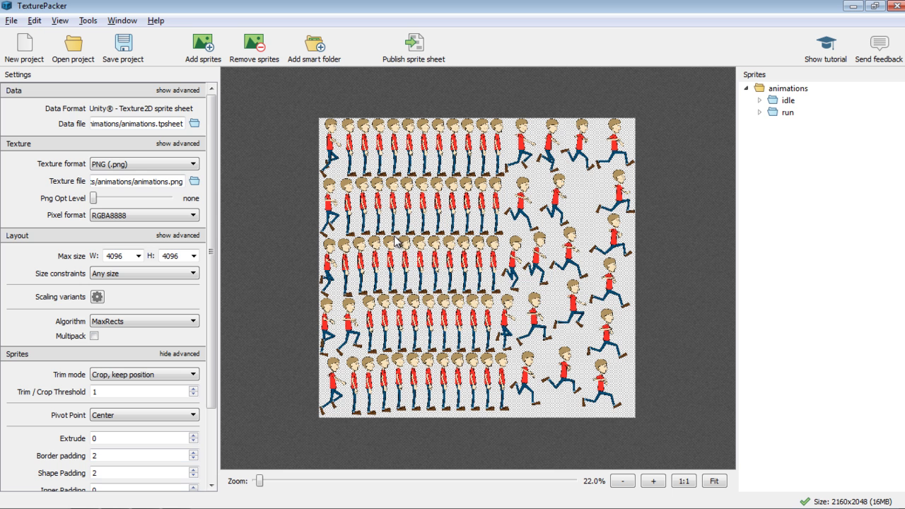
# Change the layout algorithm to Basic and sort the sprites by Name.
pyautogui.moveTo(394, 240)
pyautogui.click(175, 323)
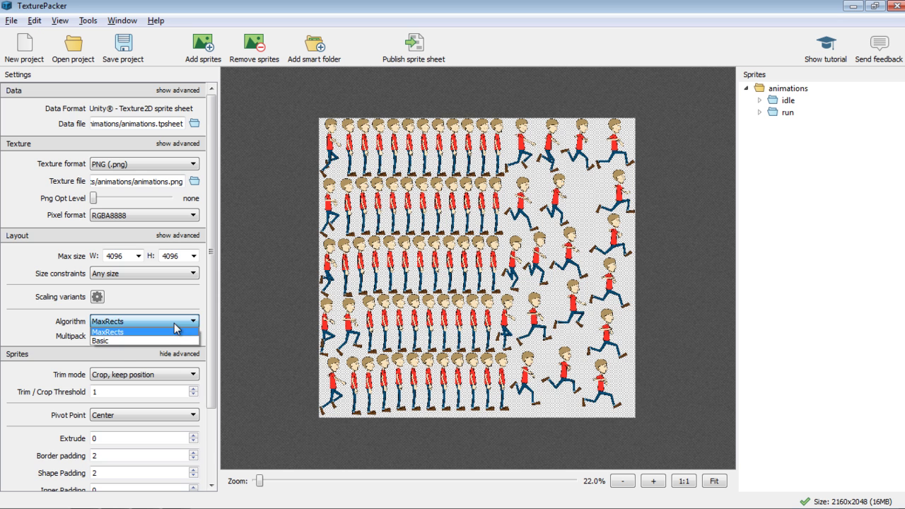
pyautogui.click(171, 342)
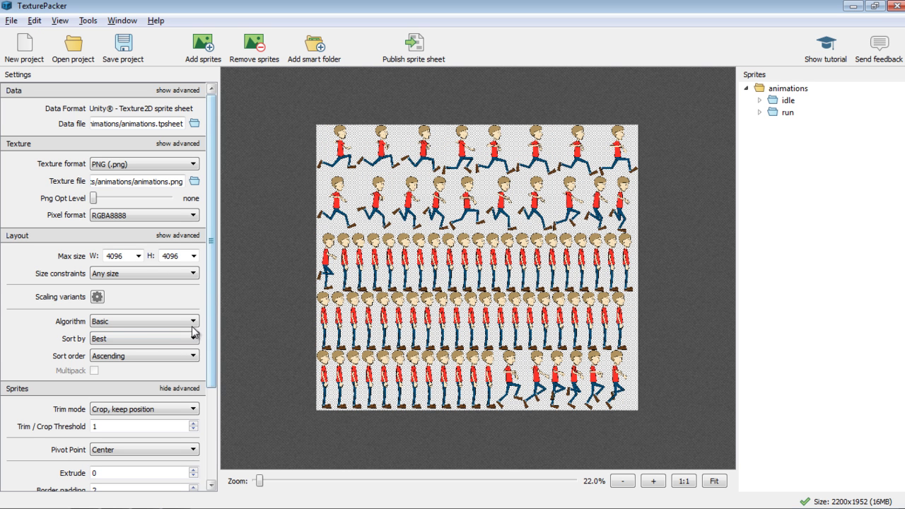
pyautogui.click(187, 340)
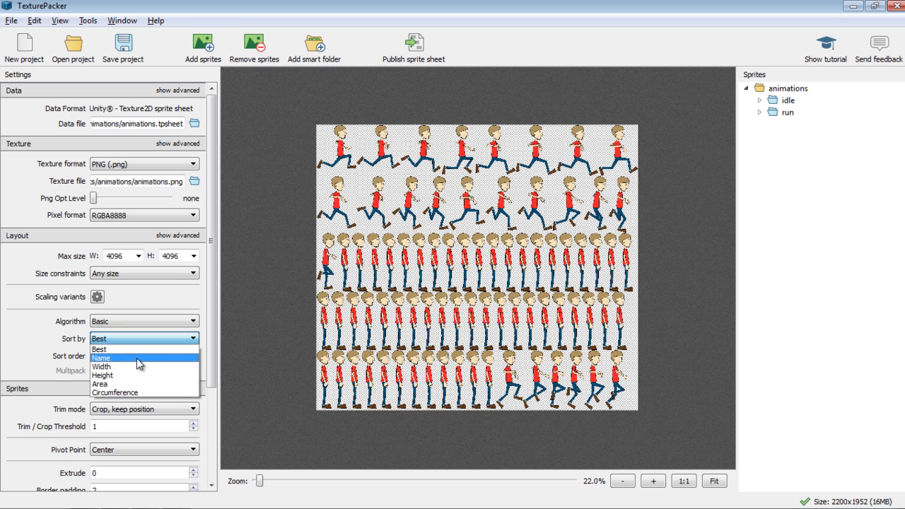
pyautogui.click(137, 357)
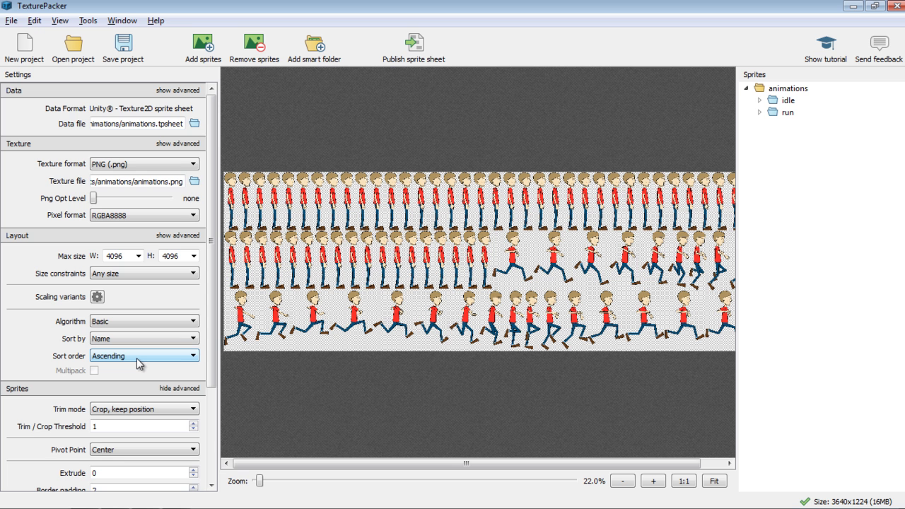
# Check the order of the first idle frames on the sheet, then collapse and select the animations folder.
pyautogui.click(233, 191)
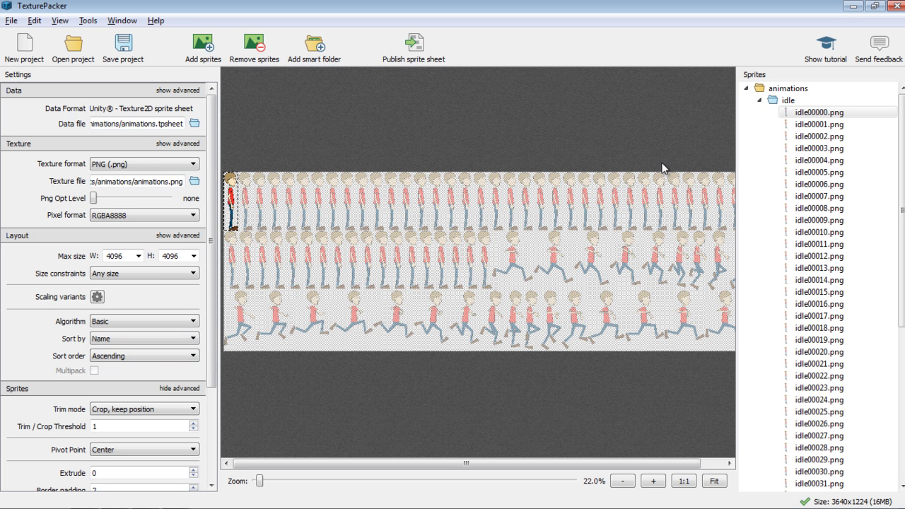
pyautogui.click(836, 125)
pyautogui.press('Down')
pyautogui.press('Down')
pyautogui.press('Down')
pyautogui.press('Down')
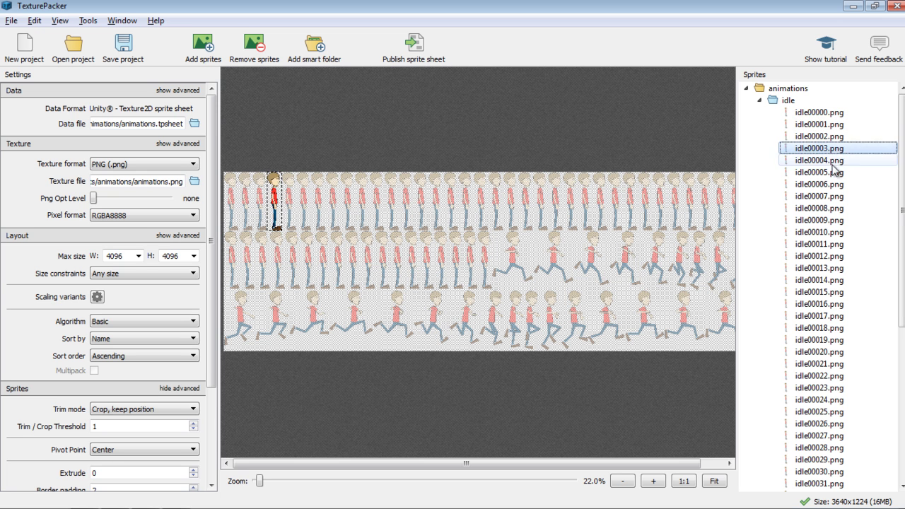
pyautogui.click(747, 89)
pyautogui.click(783, 91)
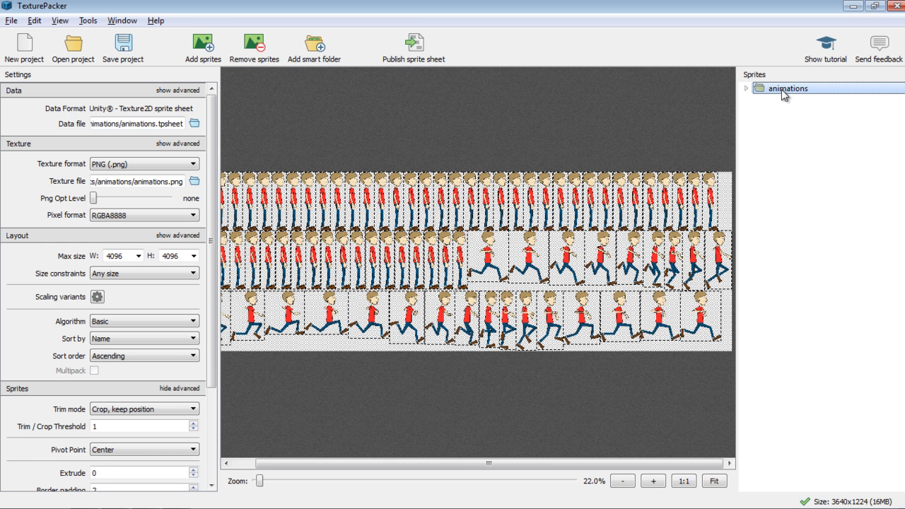
# Review the remaining sprite settings and publish the sprite sheet.
pyautogui.moveTo(210, 254); pyautogui.dragTo(202, 353)
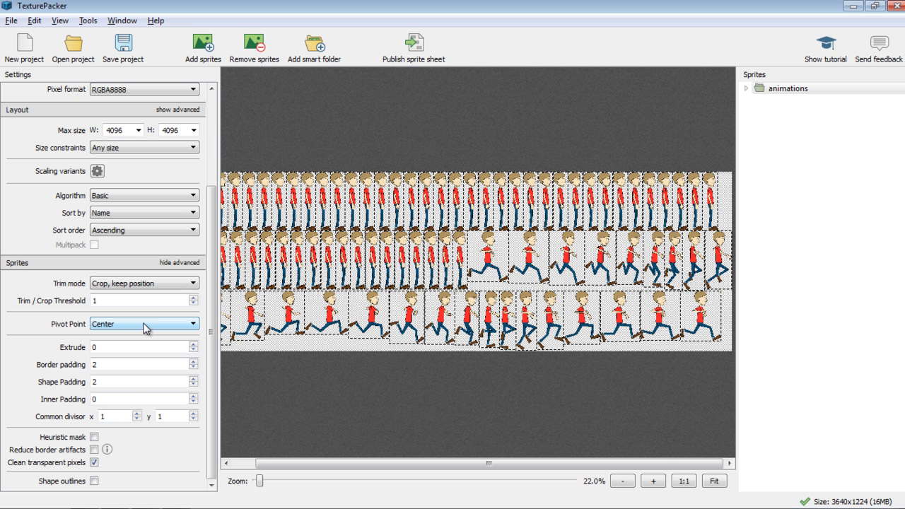
pyautogui.click(424, 48)
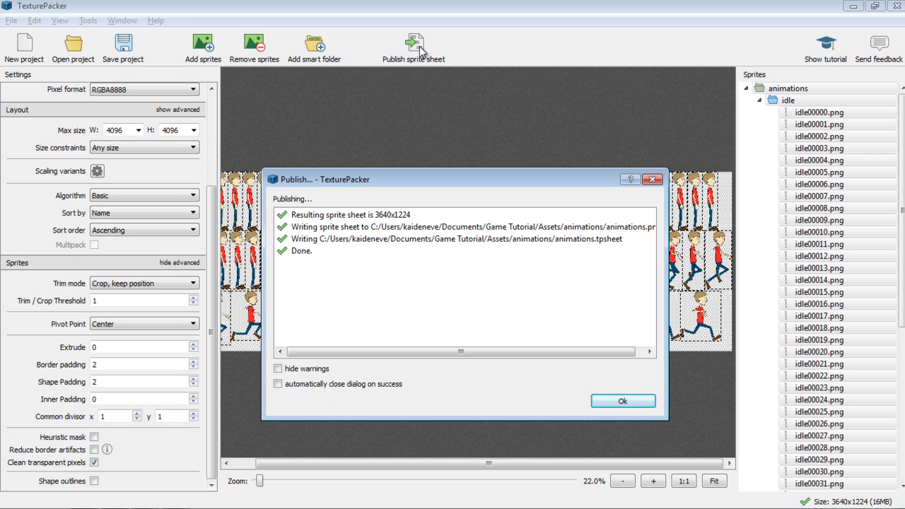
# Switch to Unity, open the animations folder in the project assets, and select the imported animations texture to show its import settings.
pyautogui.hotkey('alt', 'Tab')
pyautogui.hotkey('alt', 'Tab')
pyautogui.hotkey('alt', 'Tab')
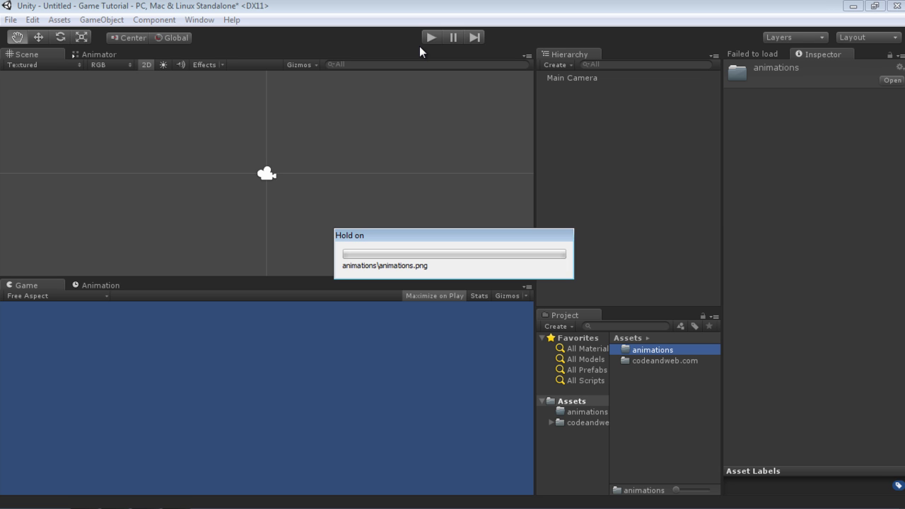
pyautogui.doubleClick(637, 350)
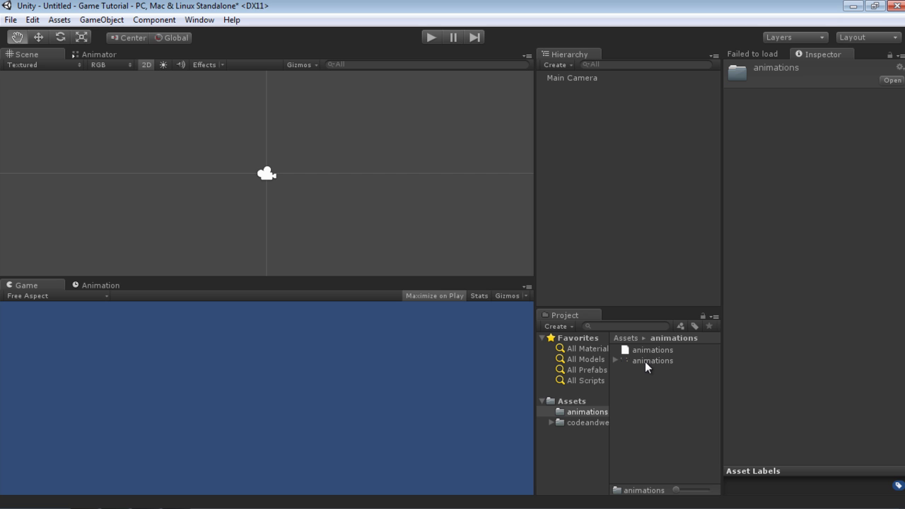
pyautogui.click(649, 349)
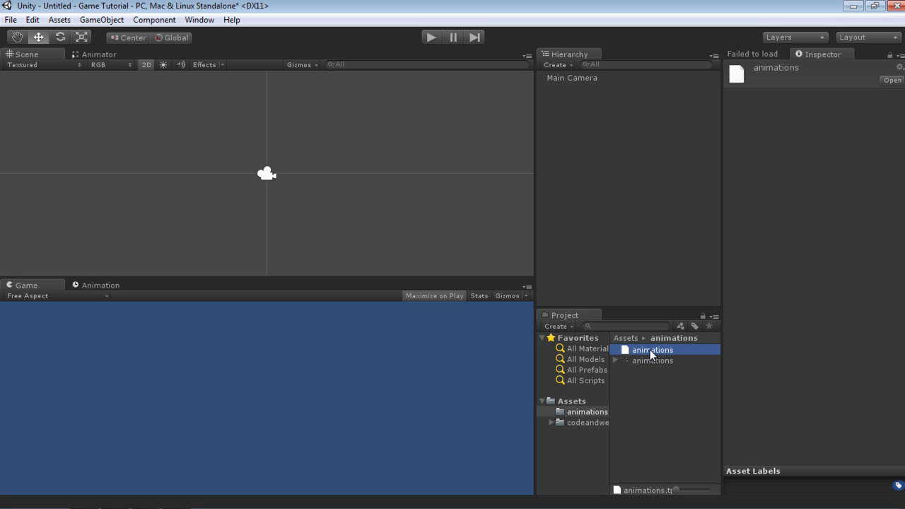
pyautogui.click(647, 362)
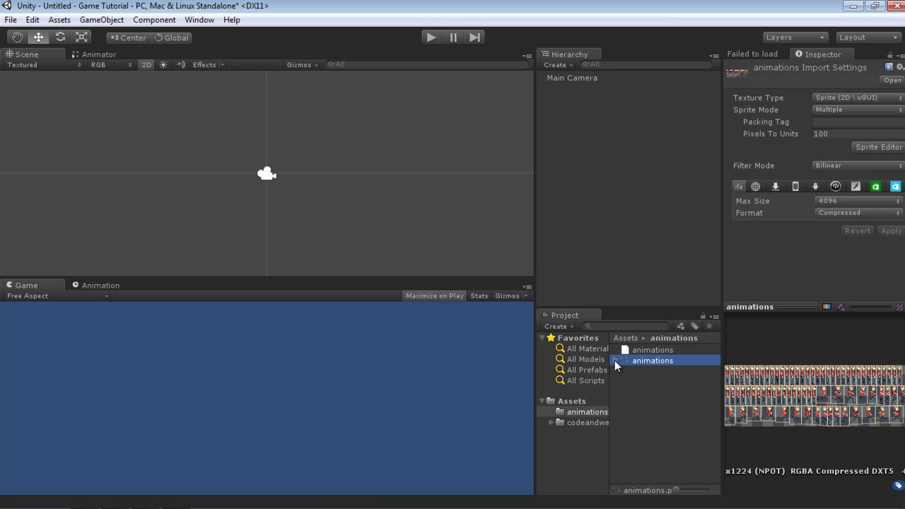
# Expand the animations sprite sheet, preview several of its idle frames up to idle-idle00007, then collapse and reselect the sheet.
pyautogui.click(615, 360)
pyautogui.click(658, 370)
pyautogui.click(658, 381)
pyautogui.click(658, 393)
pyautogui.click(668, 424)
pyautogui.click(657, 445)
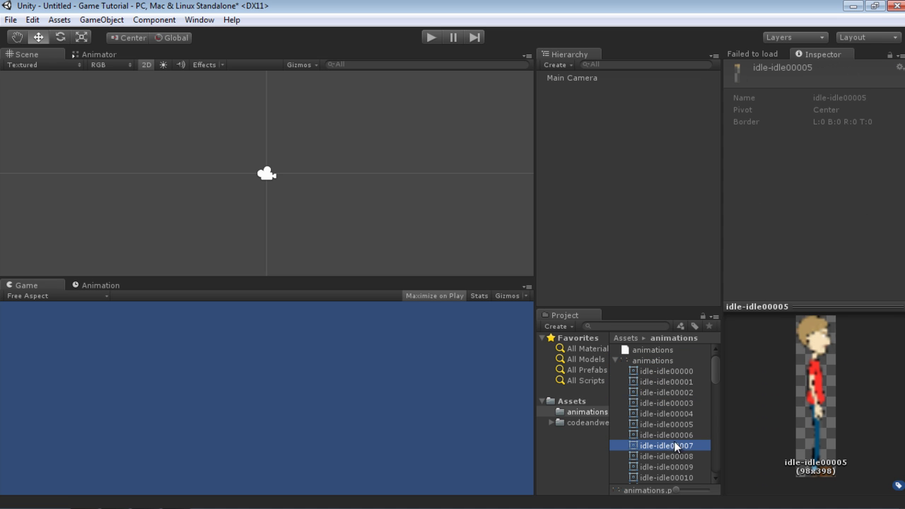
pyautogui.click(616, 359)
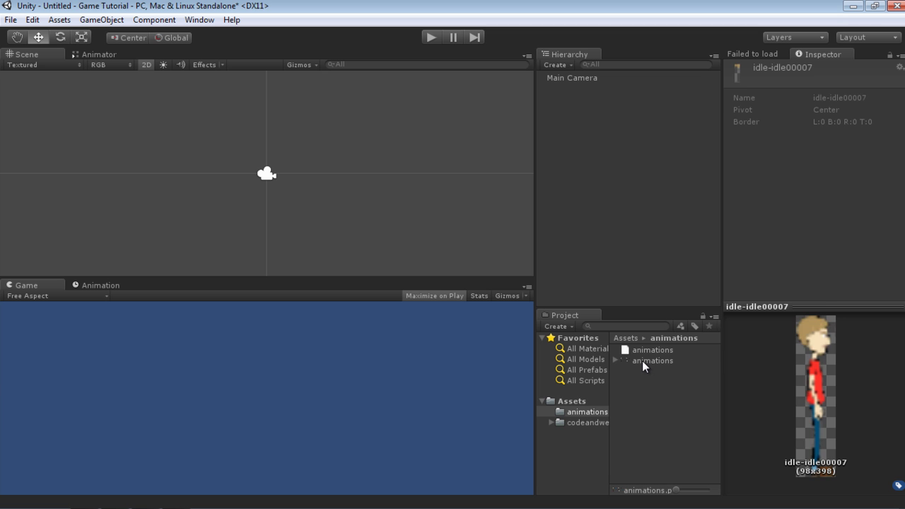
pyautogui.click(642, 361)
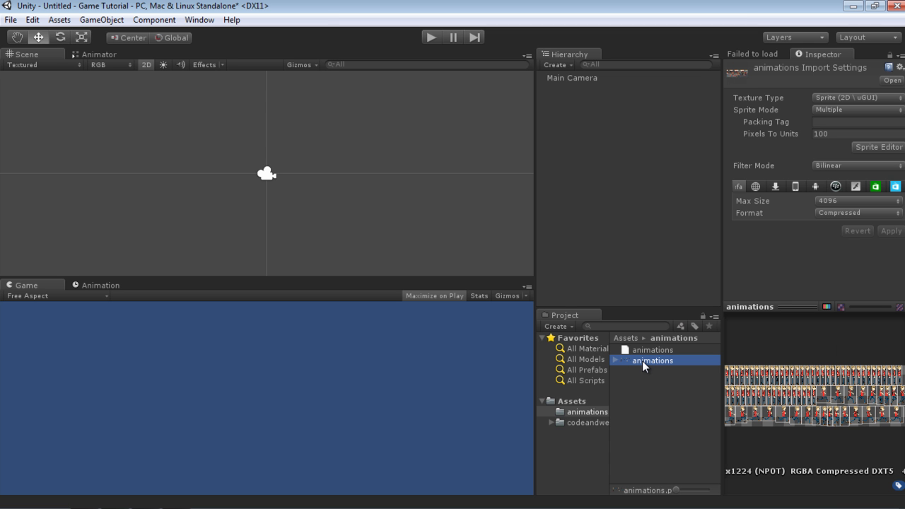